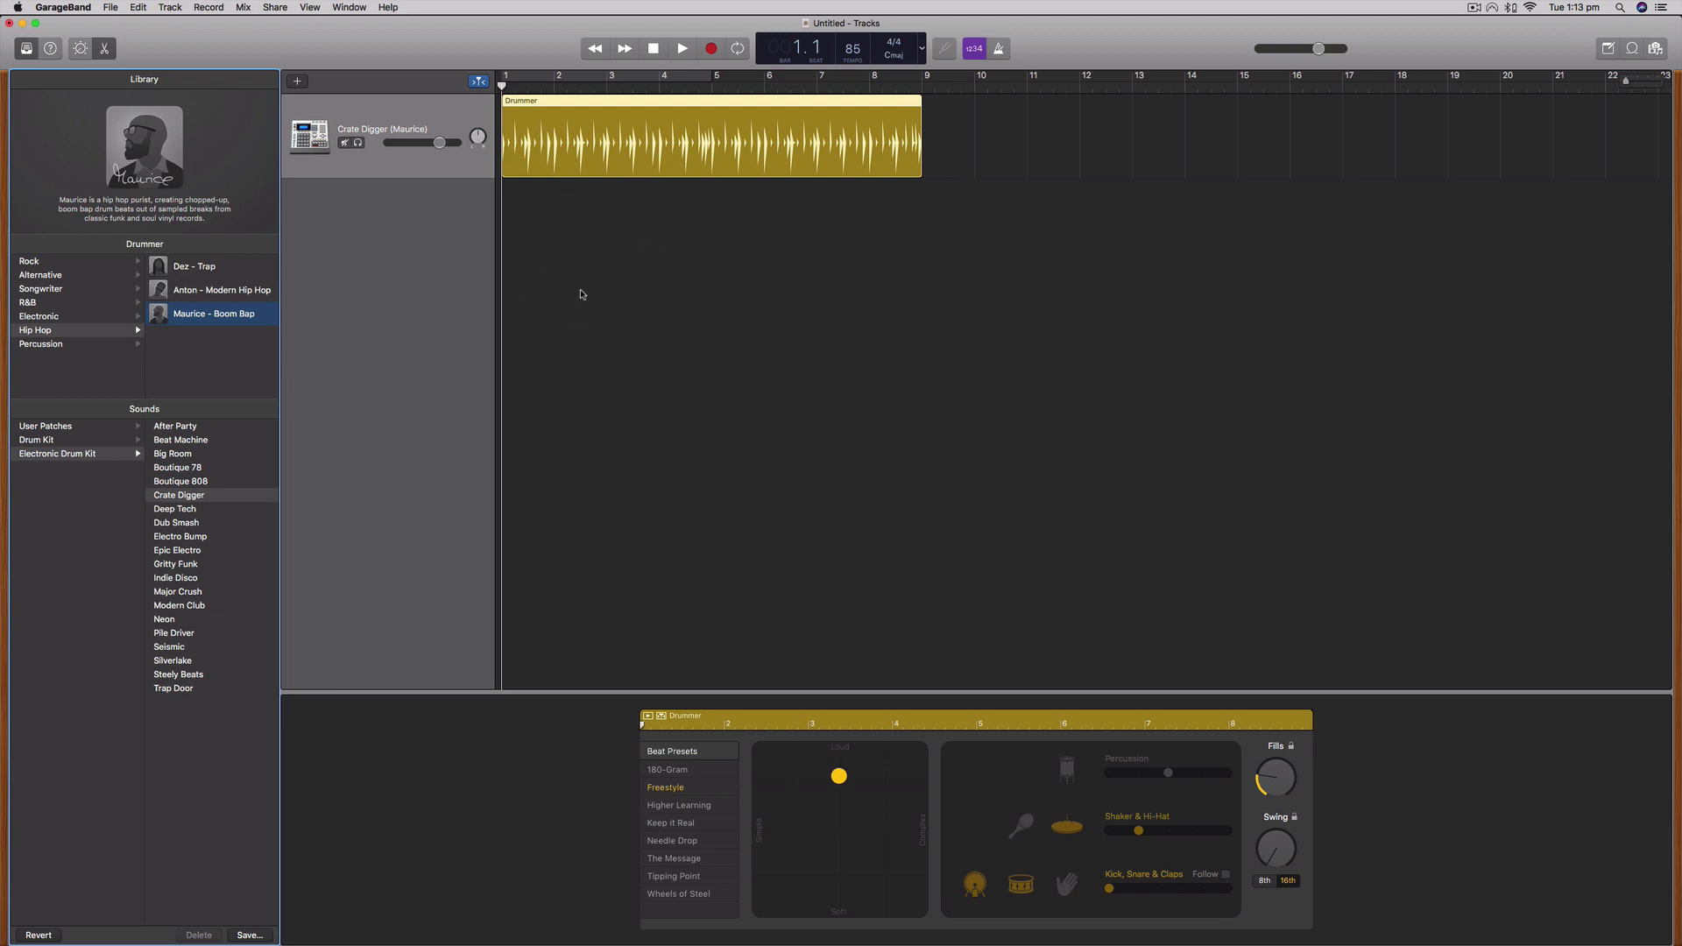
Dismiss the Choose a track type dialog without adding any track
left_click(298, 82)
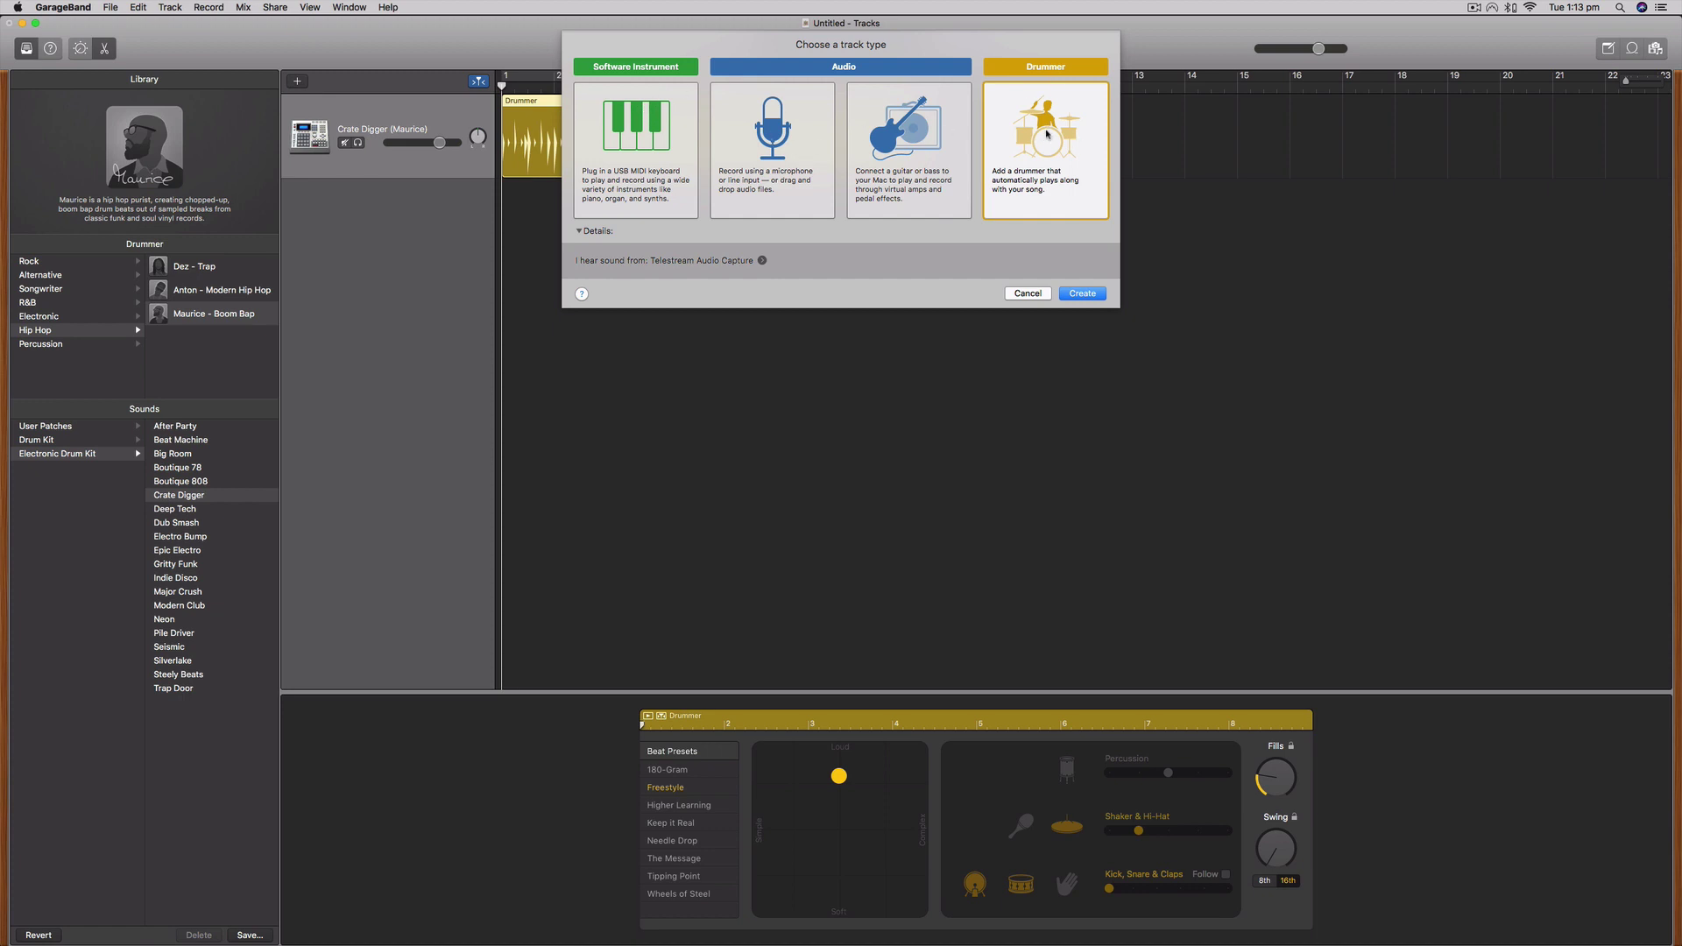
left_click(1020, 294)
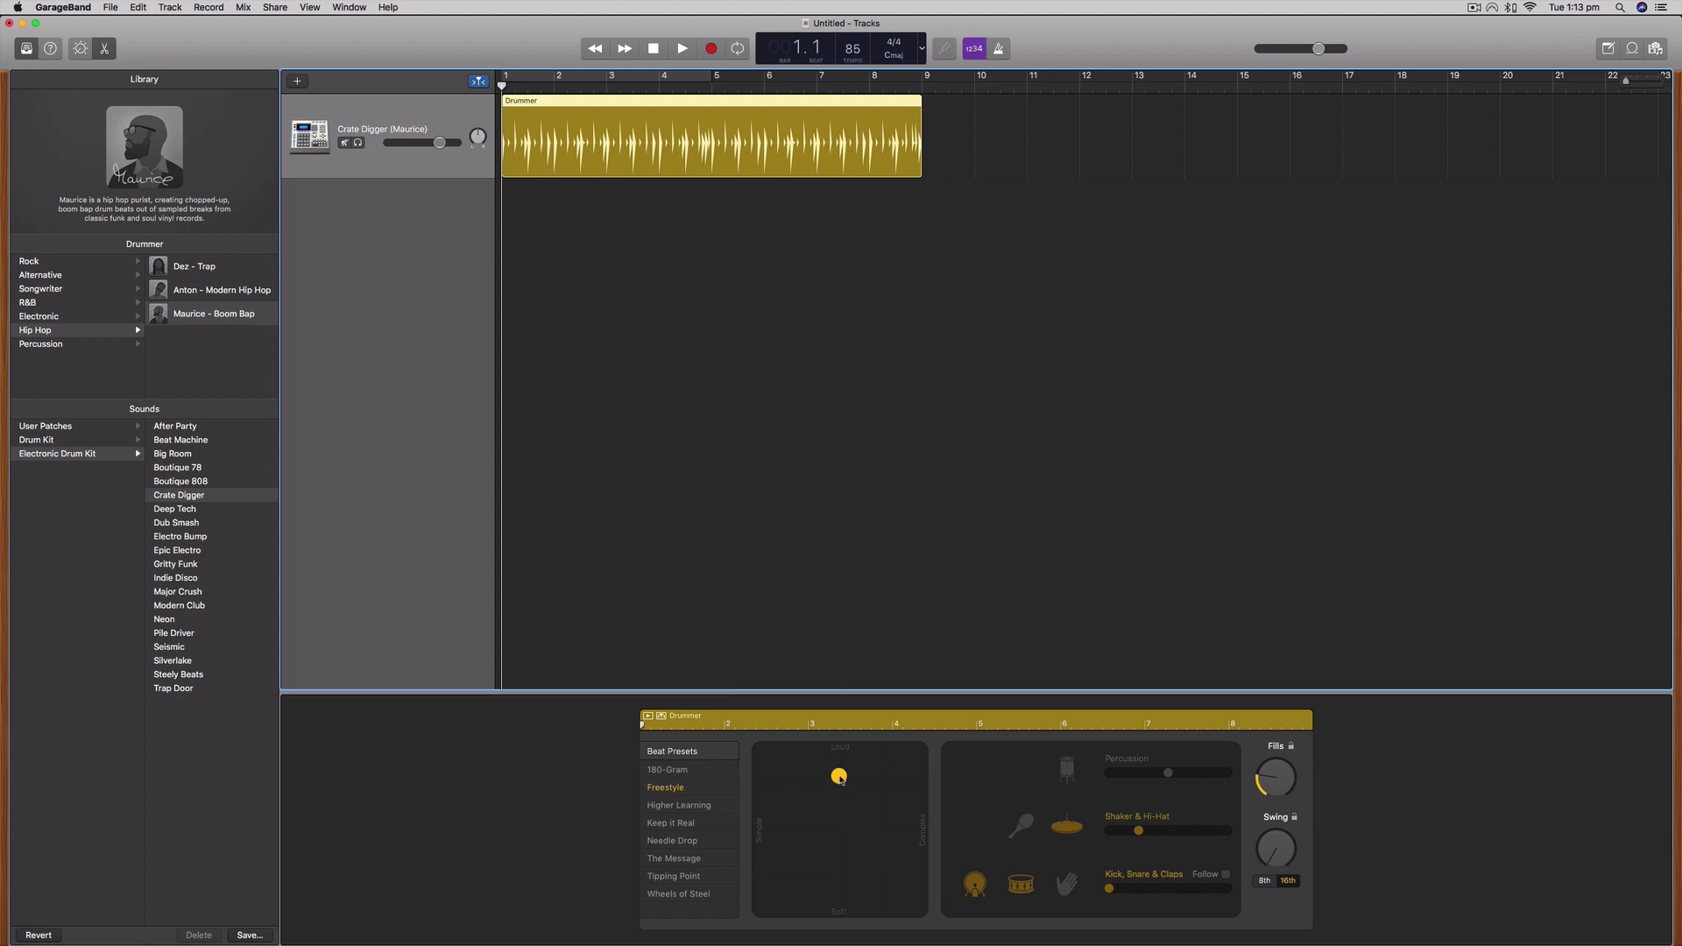
Push the Drummer XY pad toward Loud/Complex and raise the Shaker & Hi-Hat and Kick, Snare & Claps levels
mouse_move(841, 778)
left_mouse_down()
mouse_move(835, 804)
mouse_move(873, 779)
left_mouse_up()
left_click_drag(1138, 830, 1168, 831)
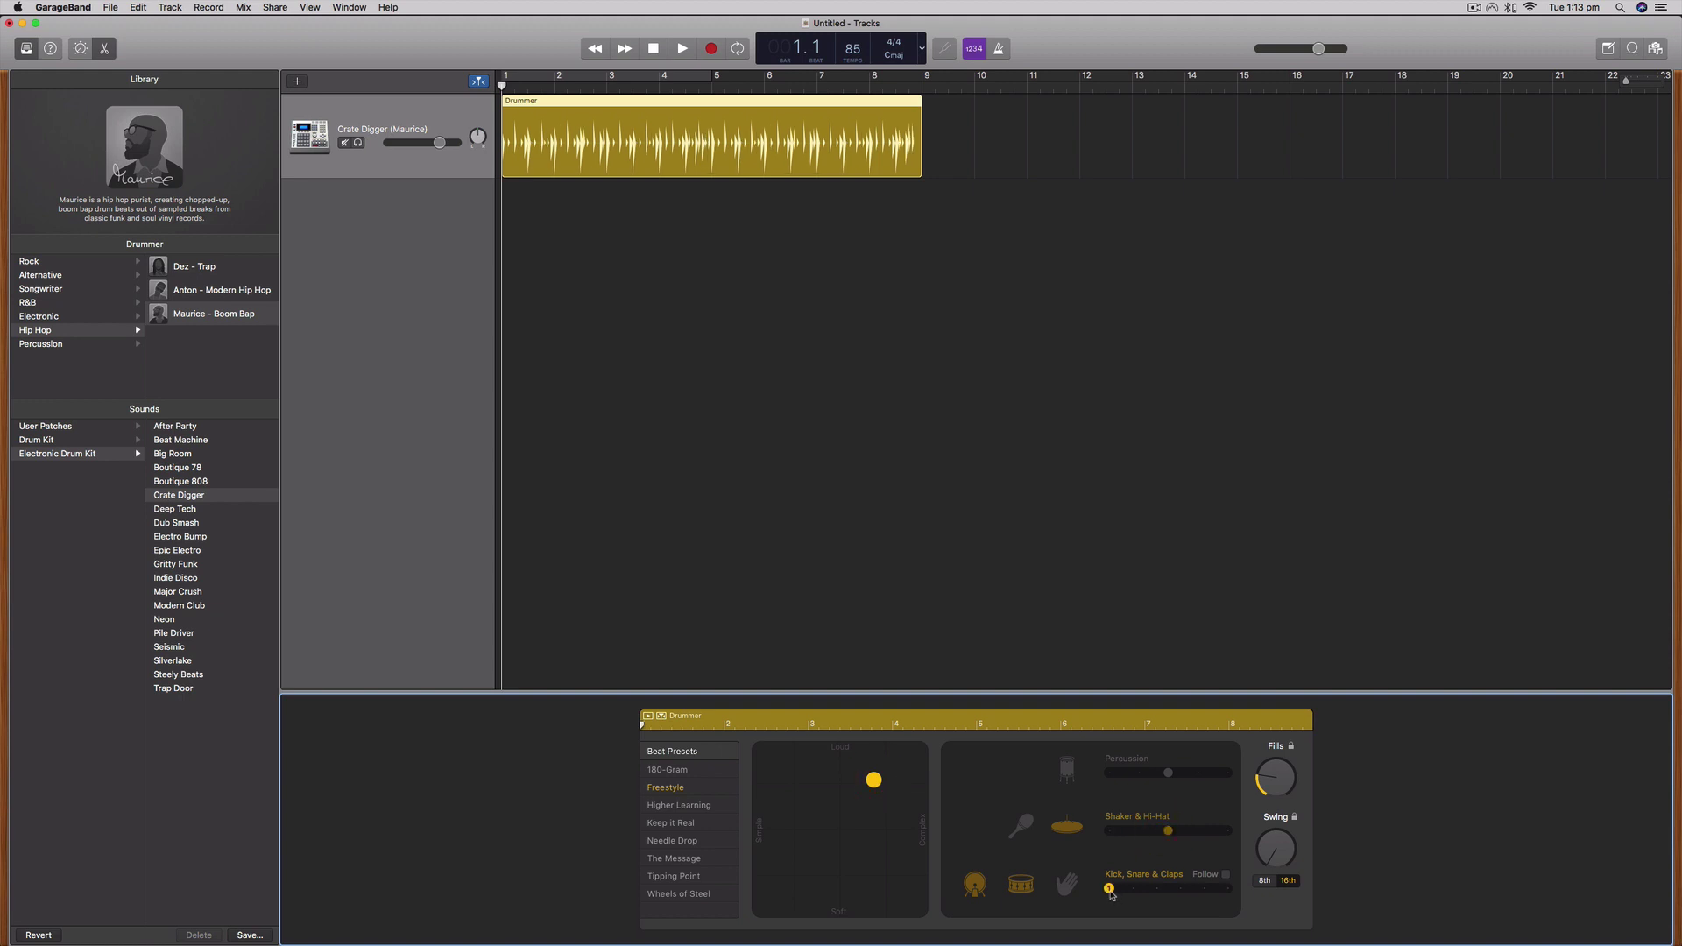
left_click_drag(1109, 889, 1157, 888)
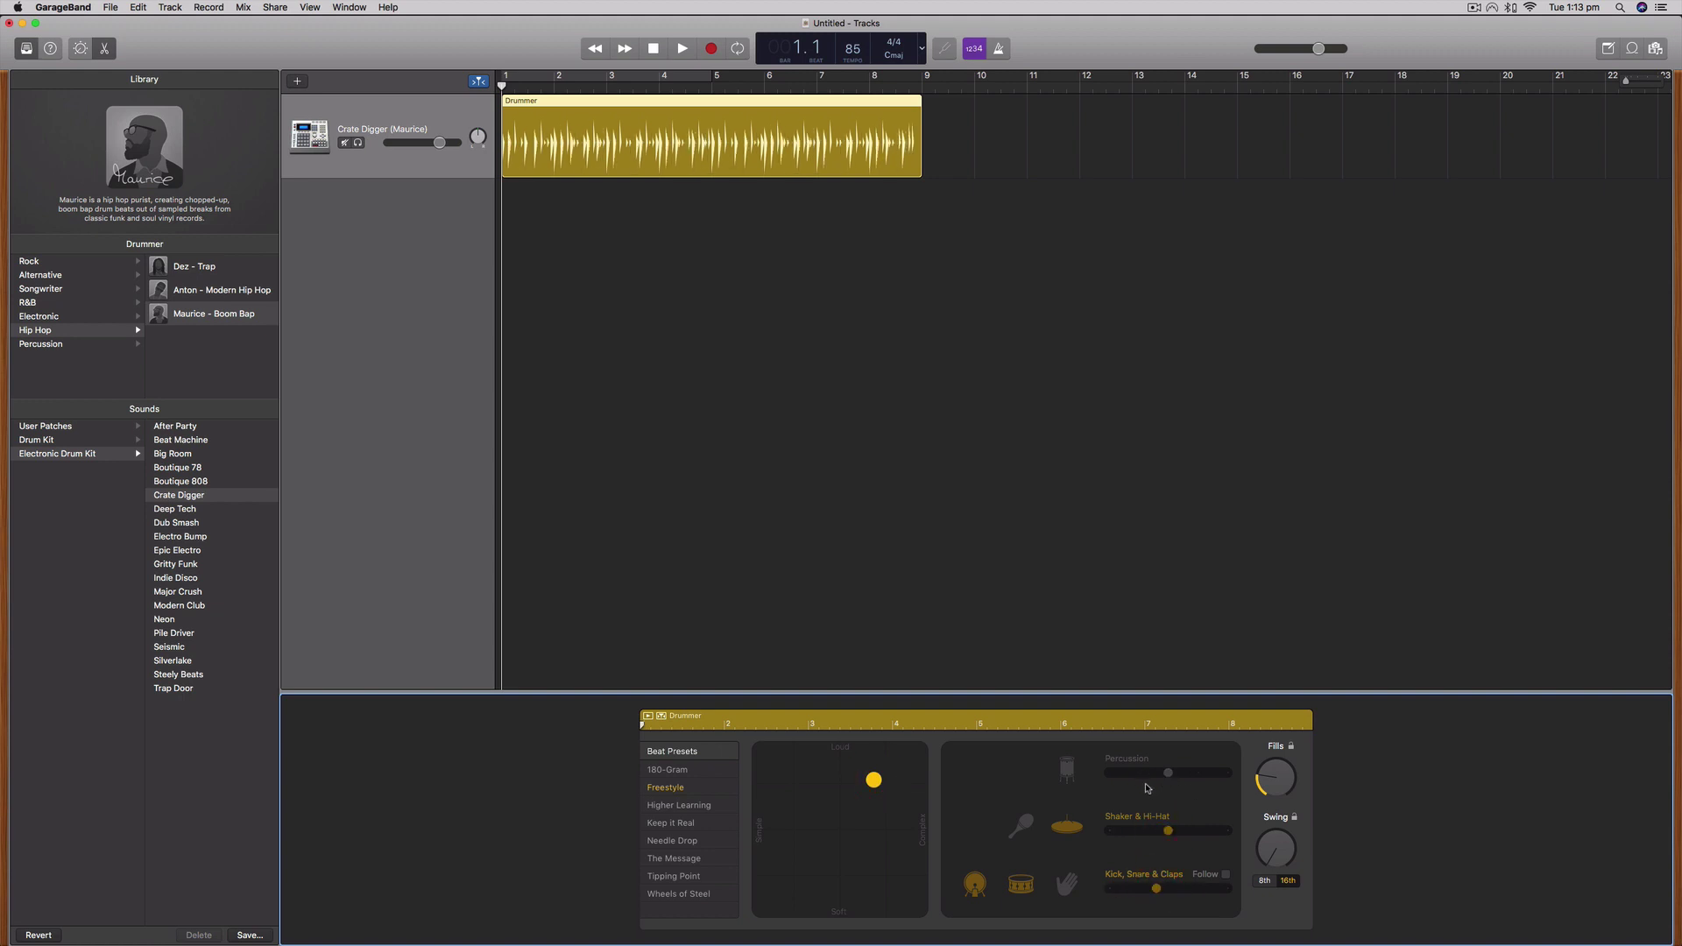
left_click_drag(1168, 773, 1137, 773)
left_click(1068, 771)
Play the drummer region with percussion switched back off, then stop and return to bar 1
left_click(638, 131)
left_click(639, 98)
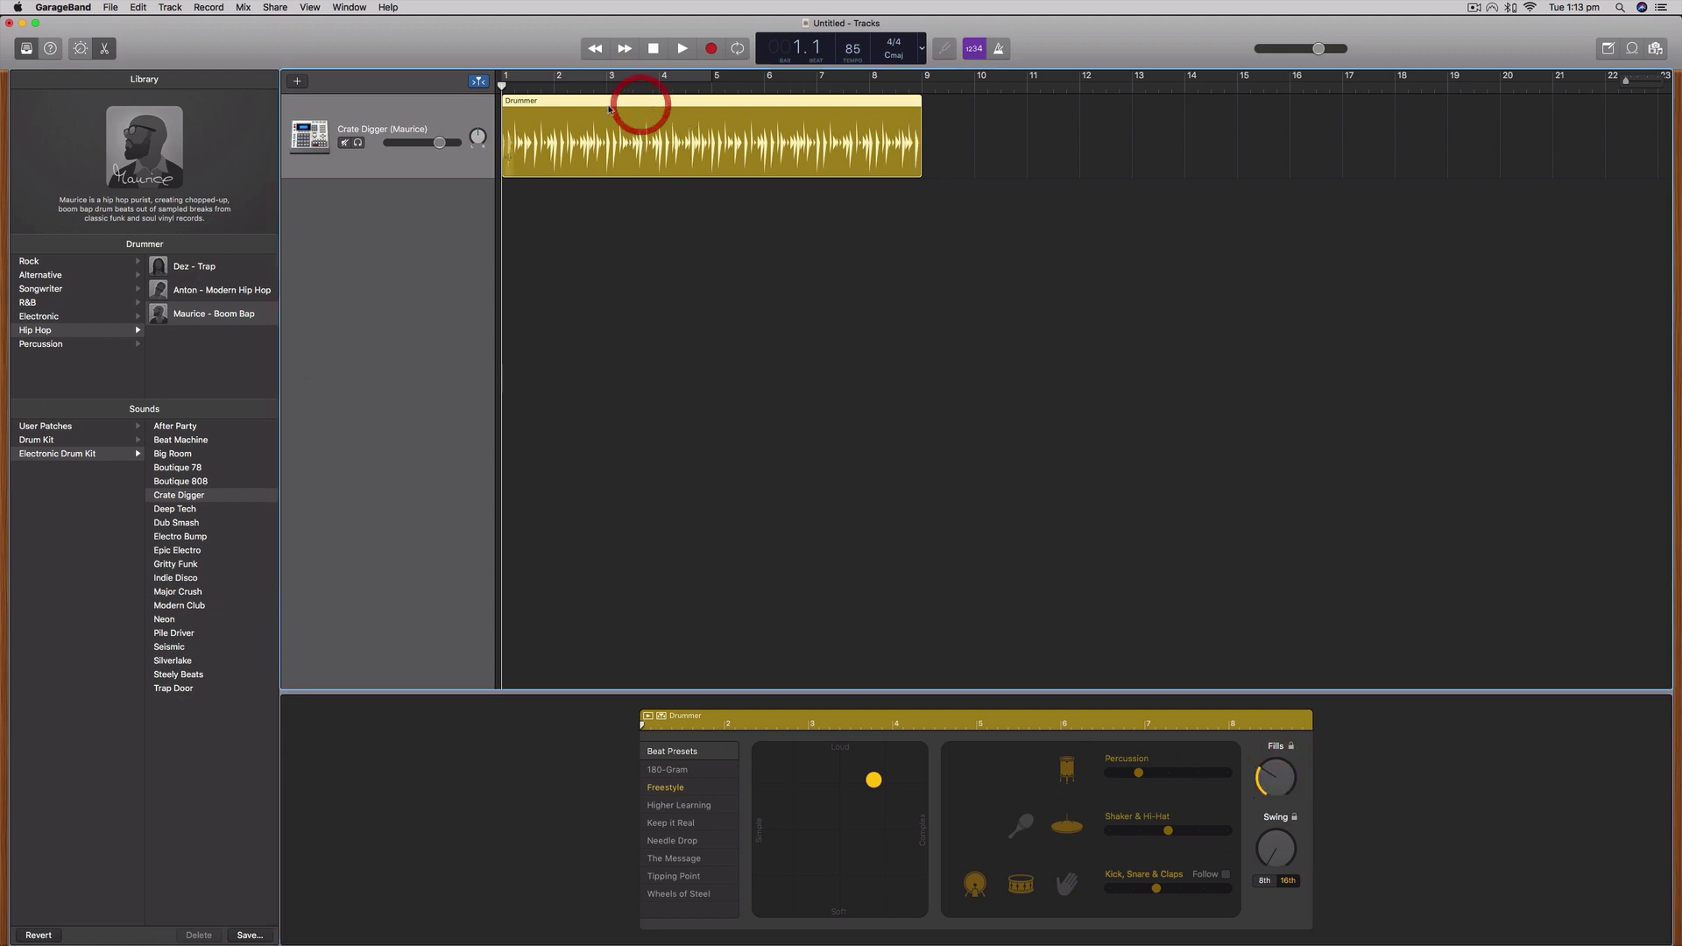
left_click(682, 50)
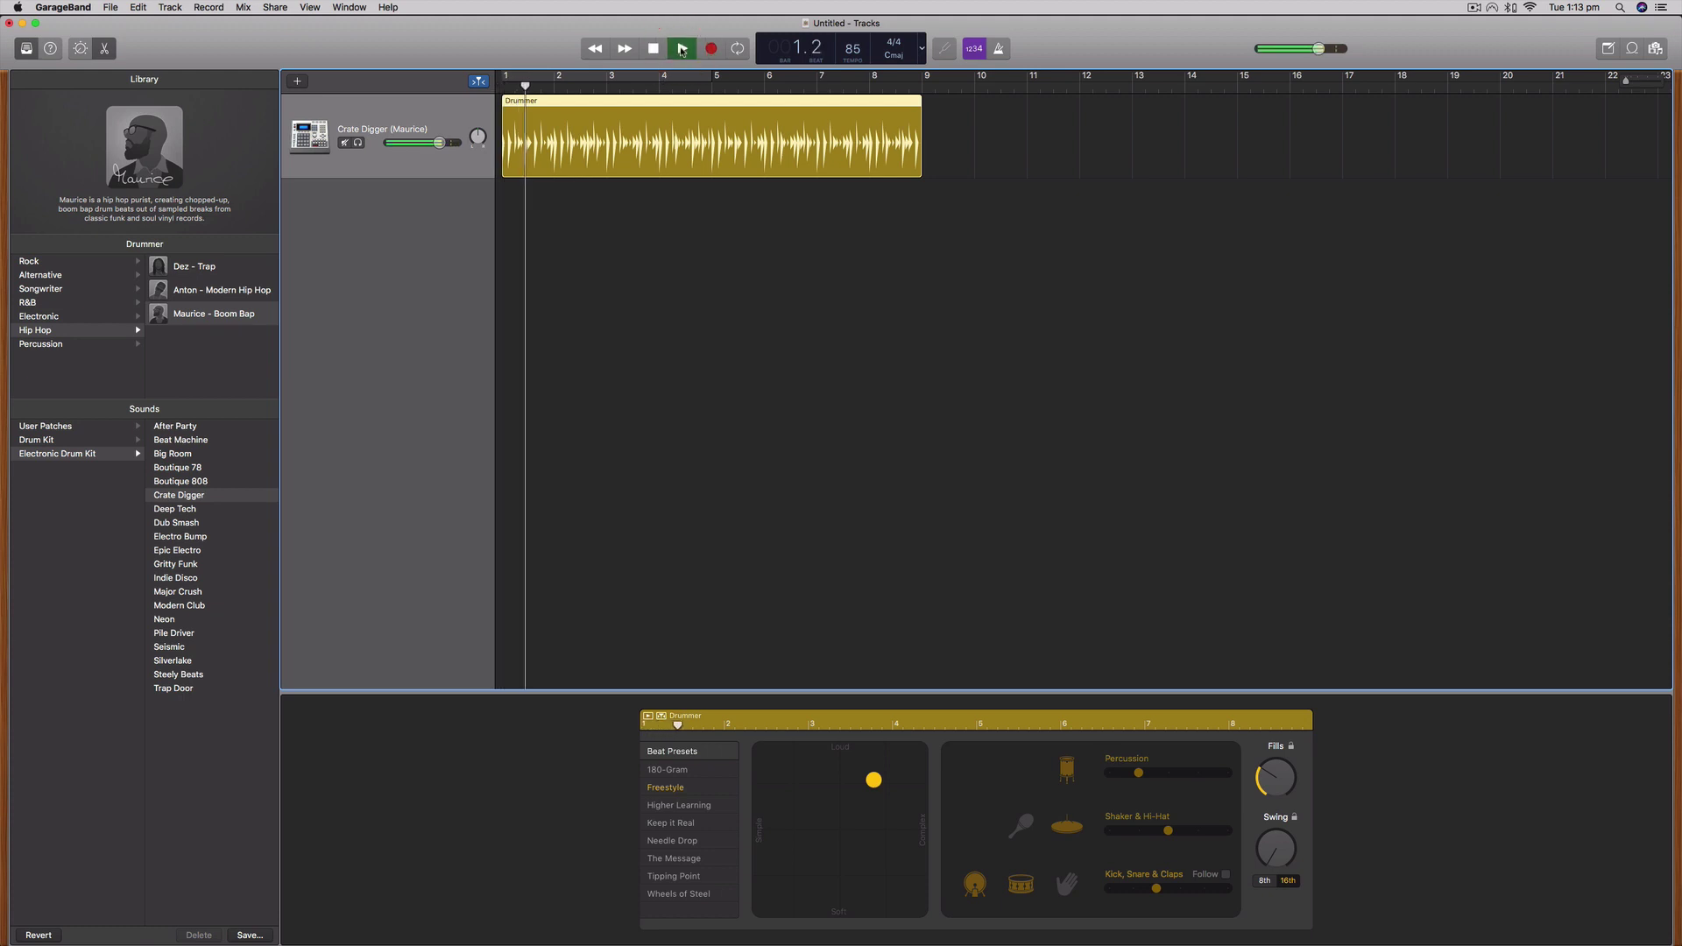
left_click(1066, 768)
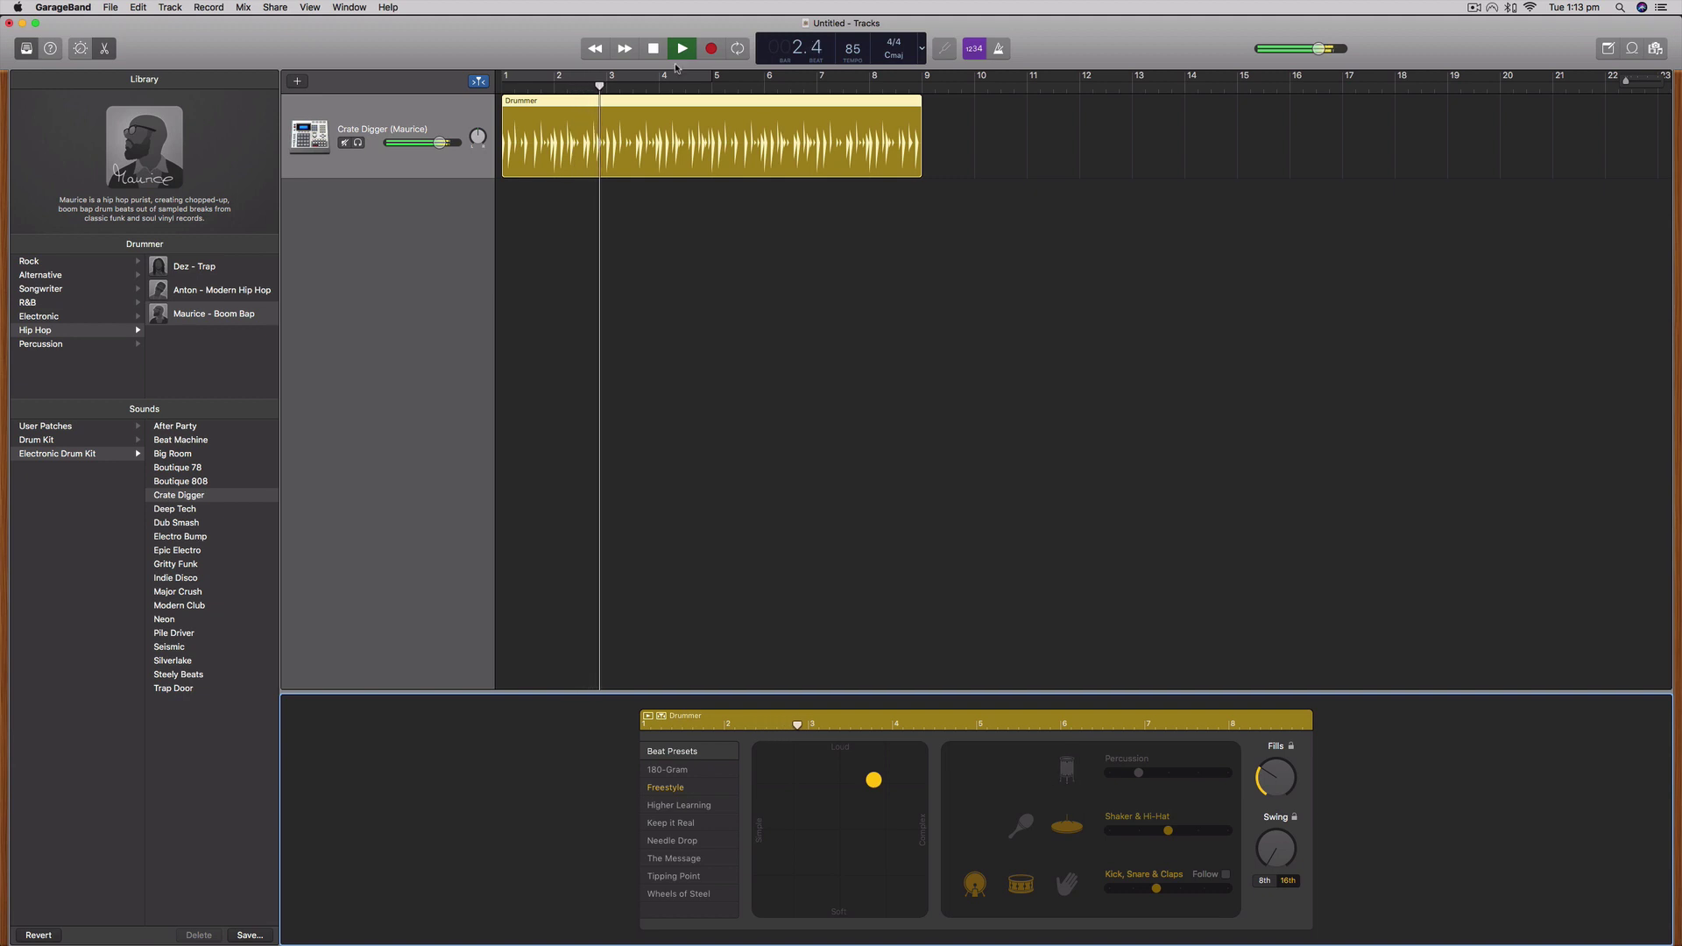
left_click(651, 50)
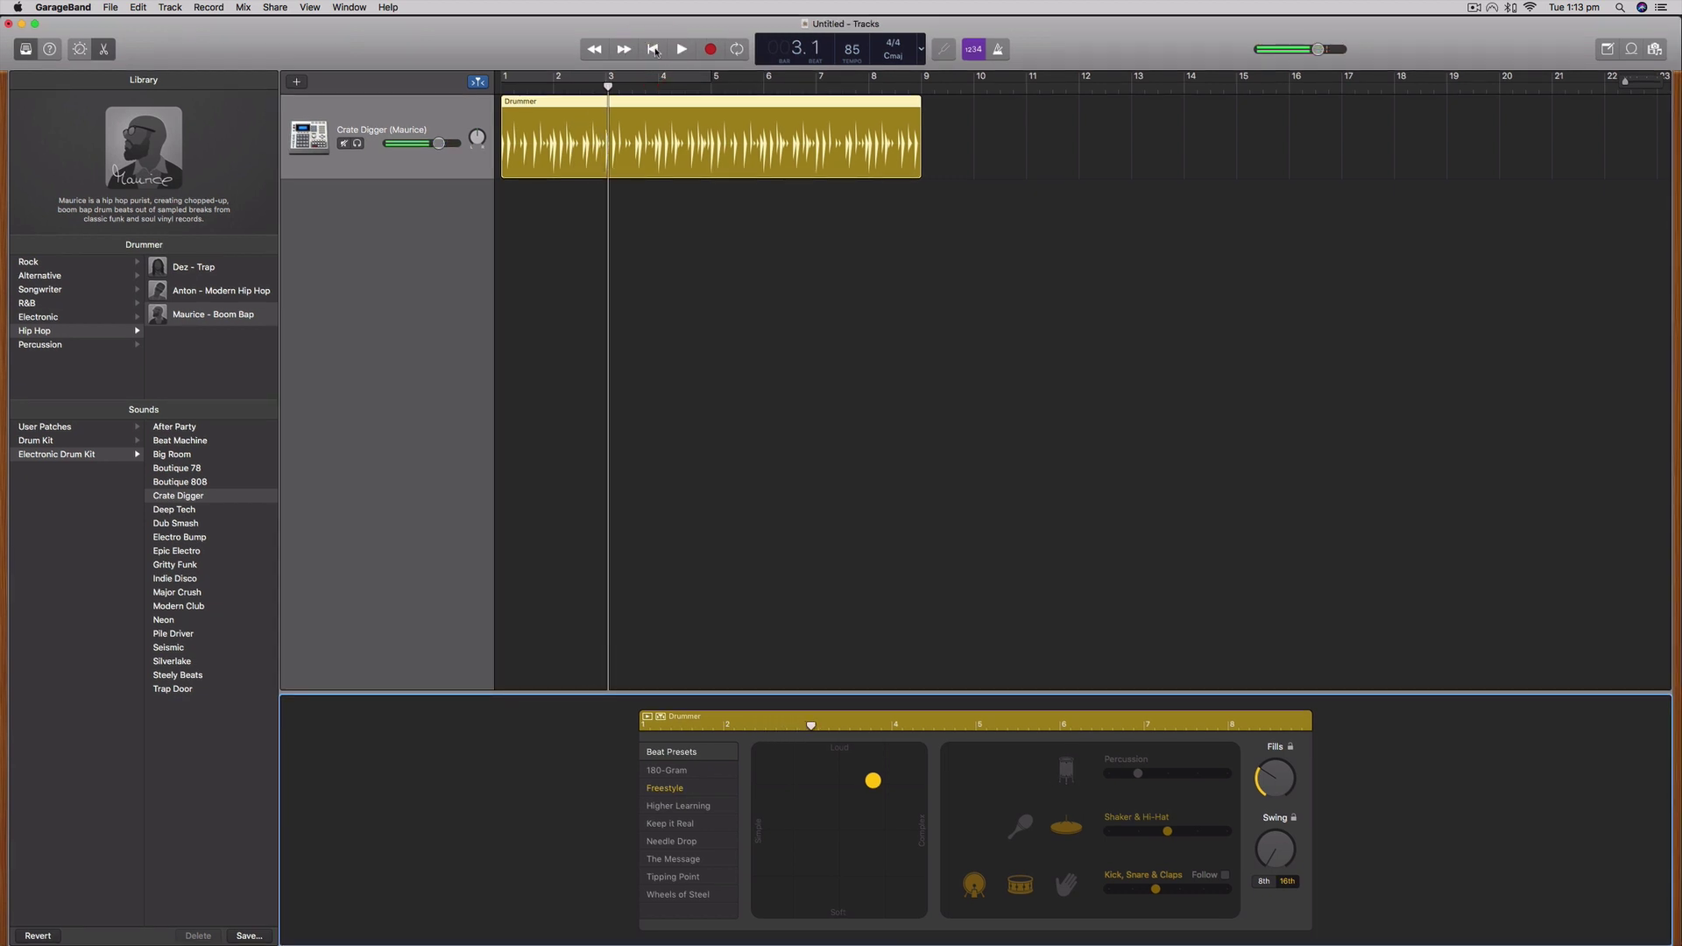
left_click(654, 50)
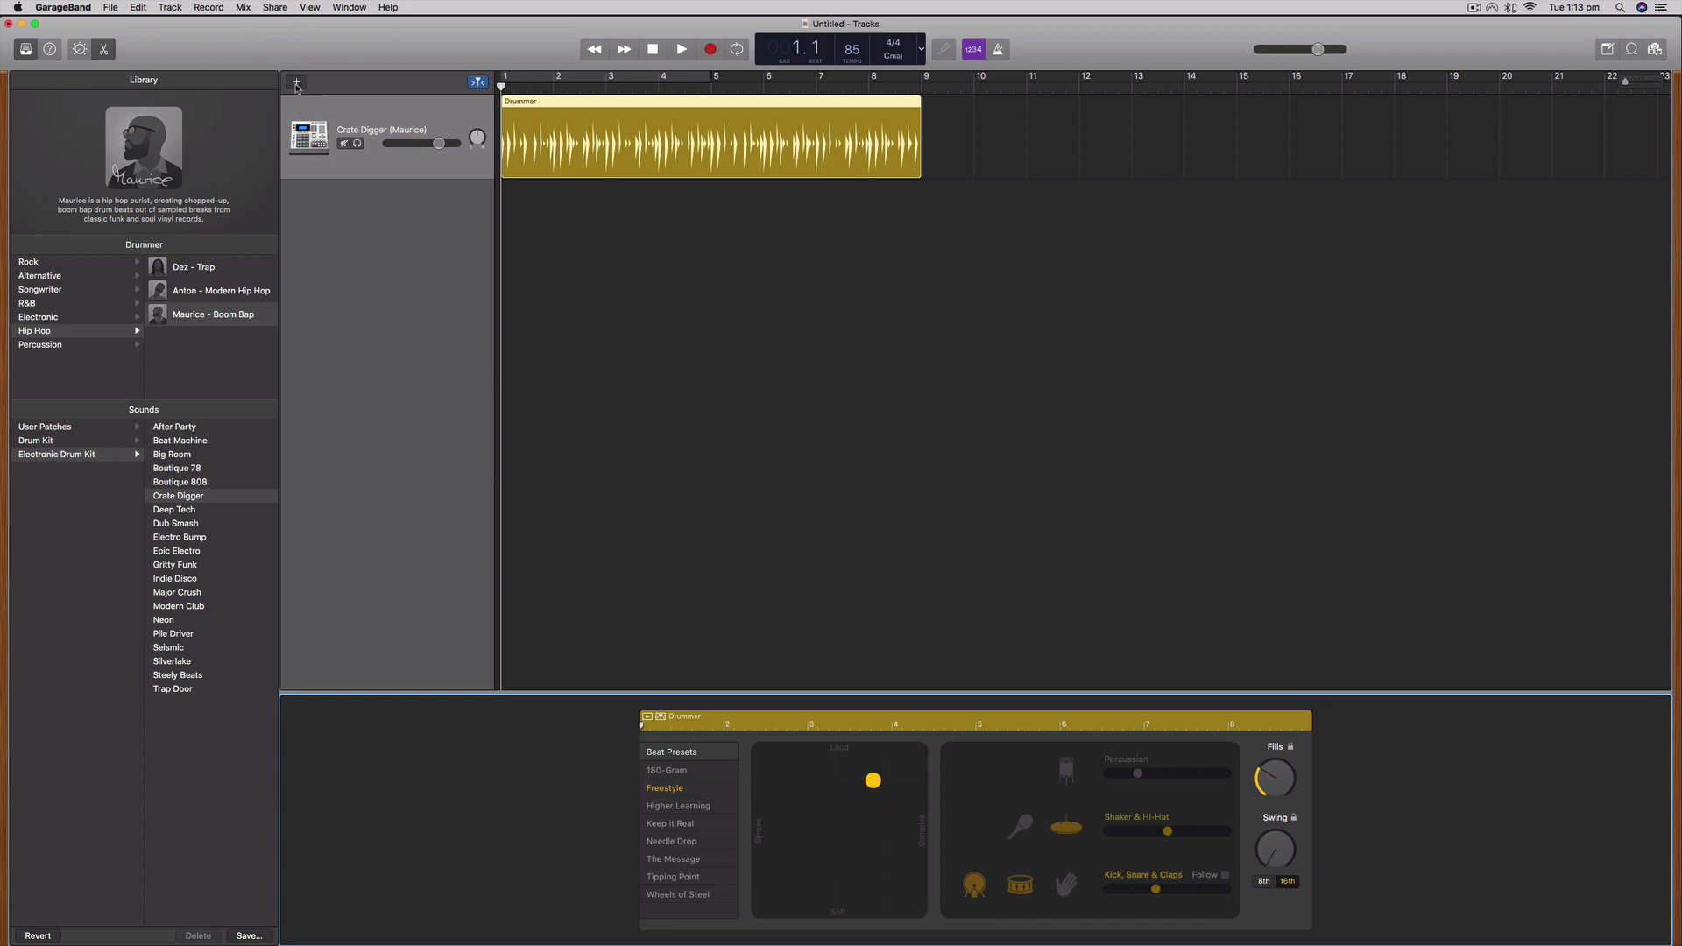
Create a Software Instrument track (Classic Electric Piano), then select the drummer track
left_click(296, 83)
left_click(642, 118)
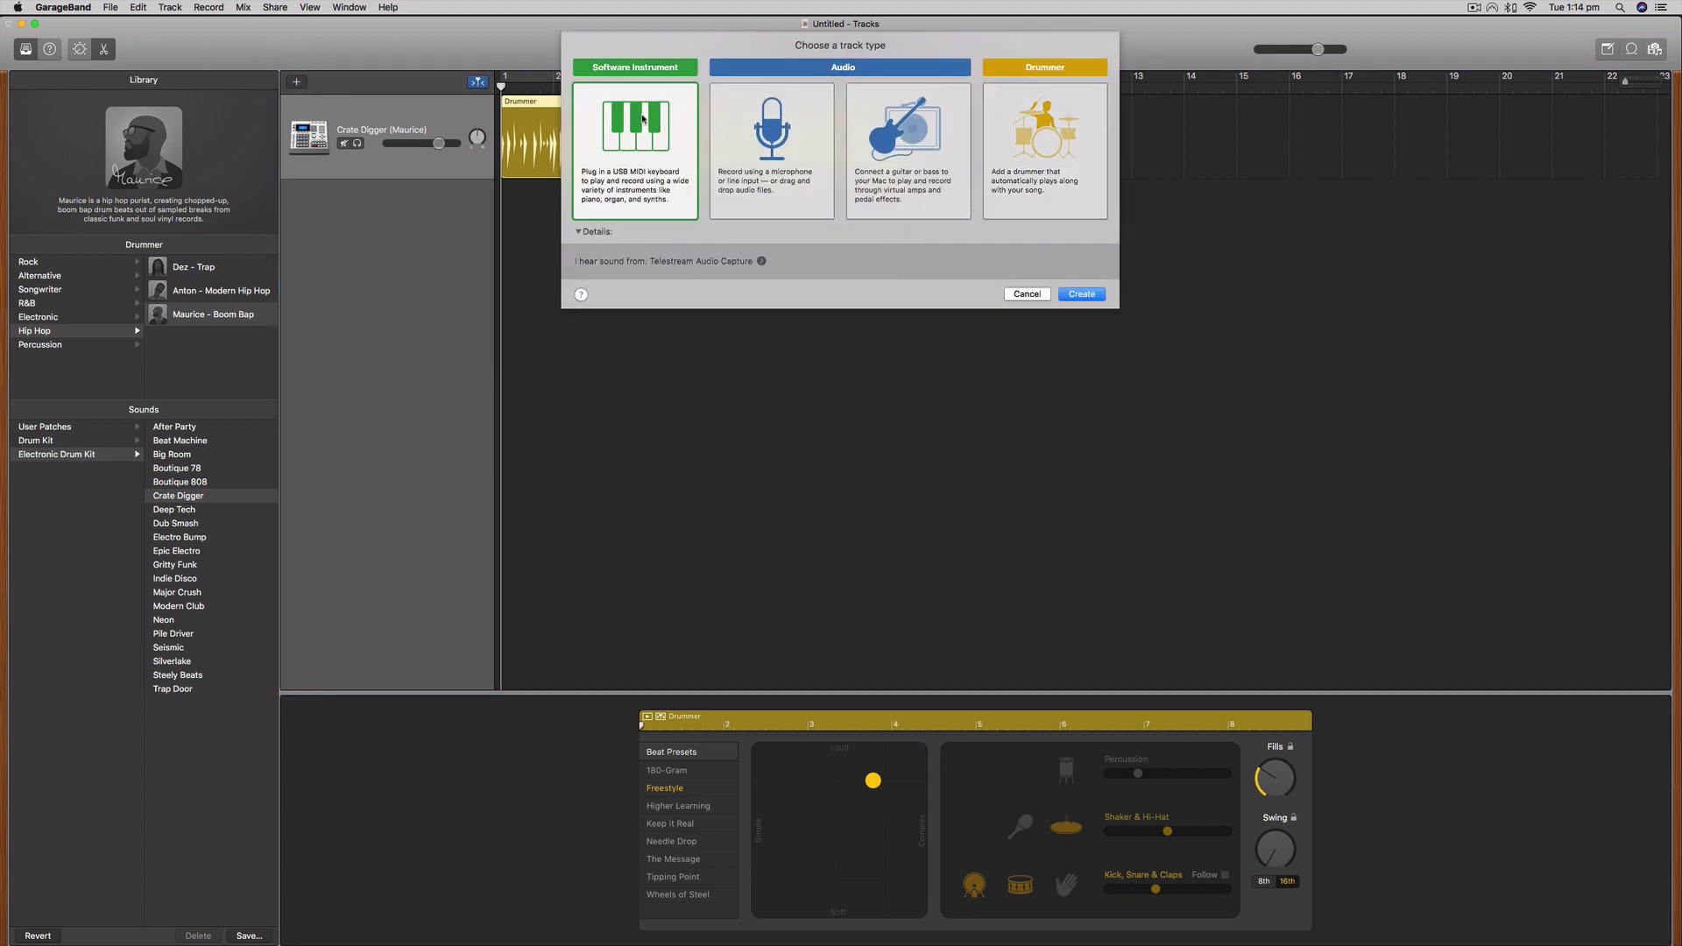
left_click(1075, 295)
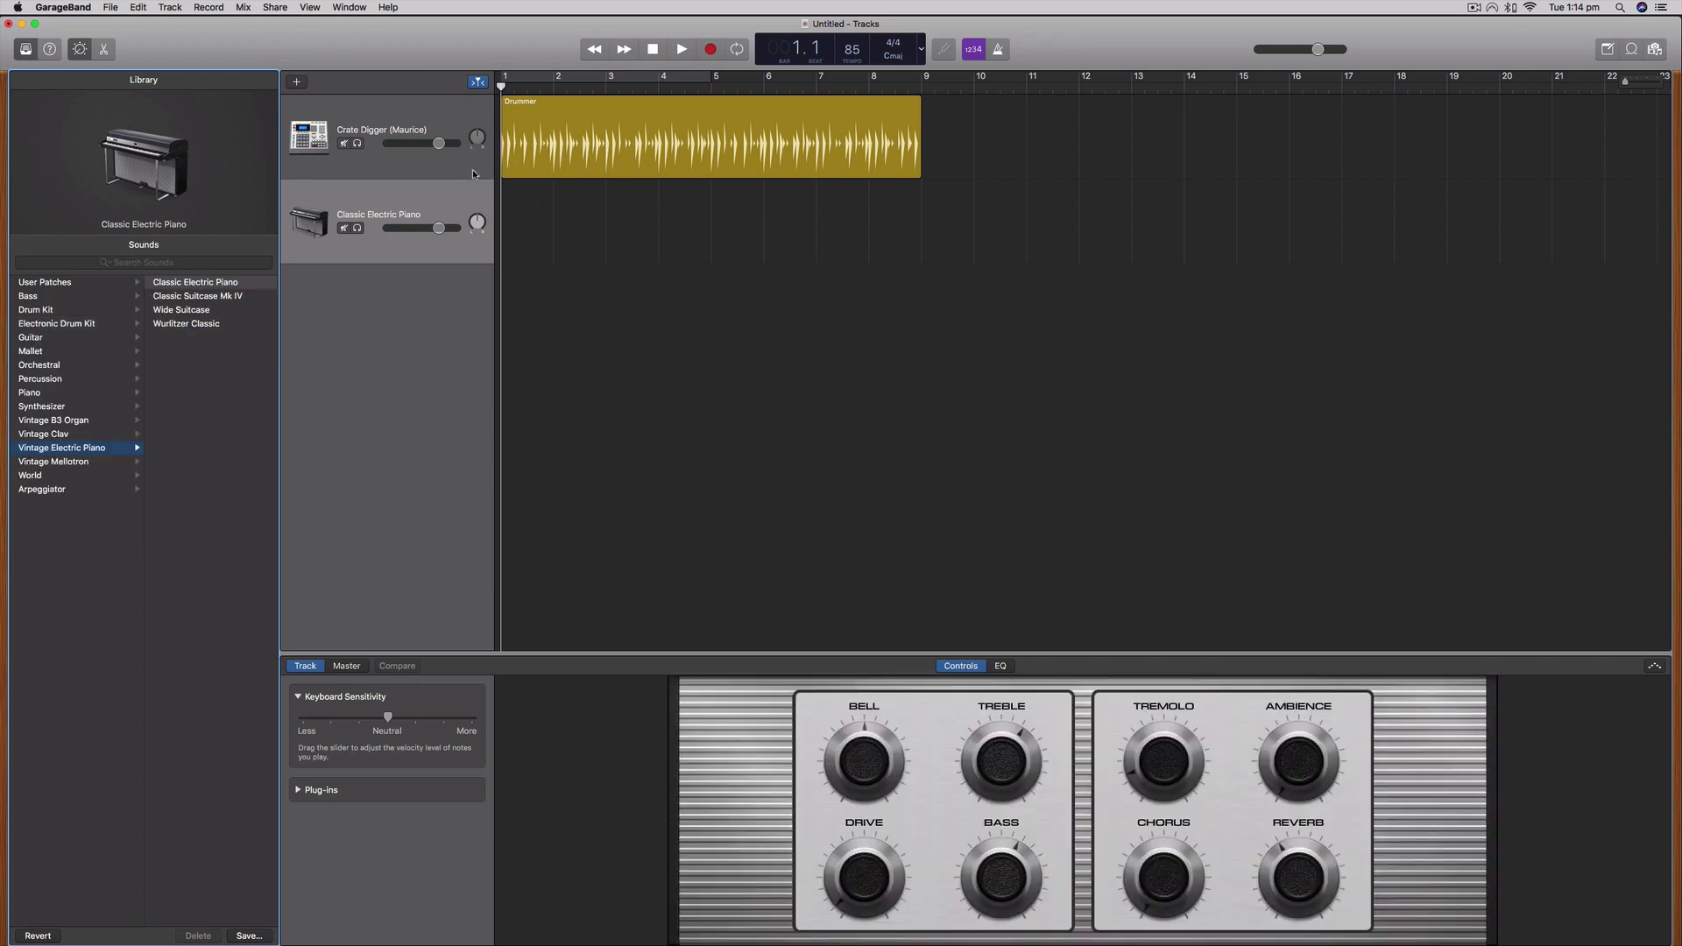
left_click(365, 110)
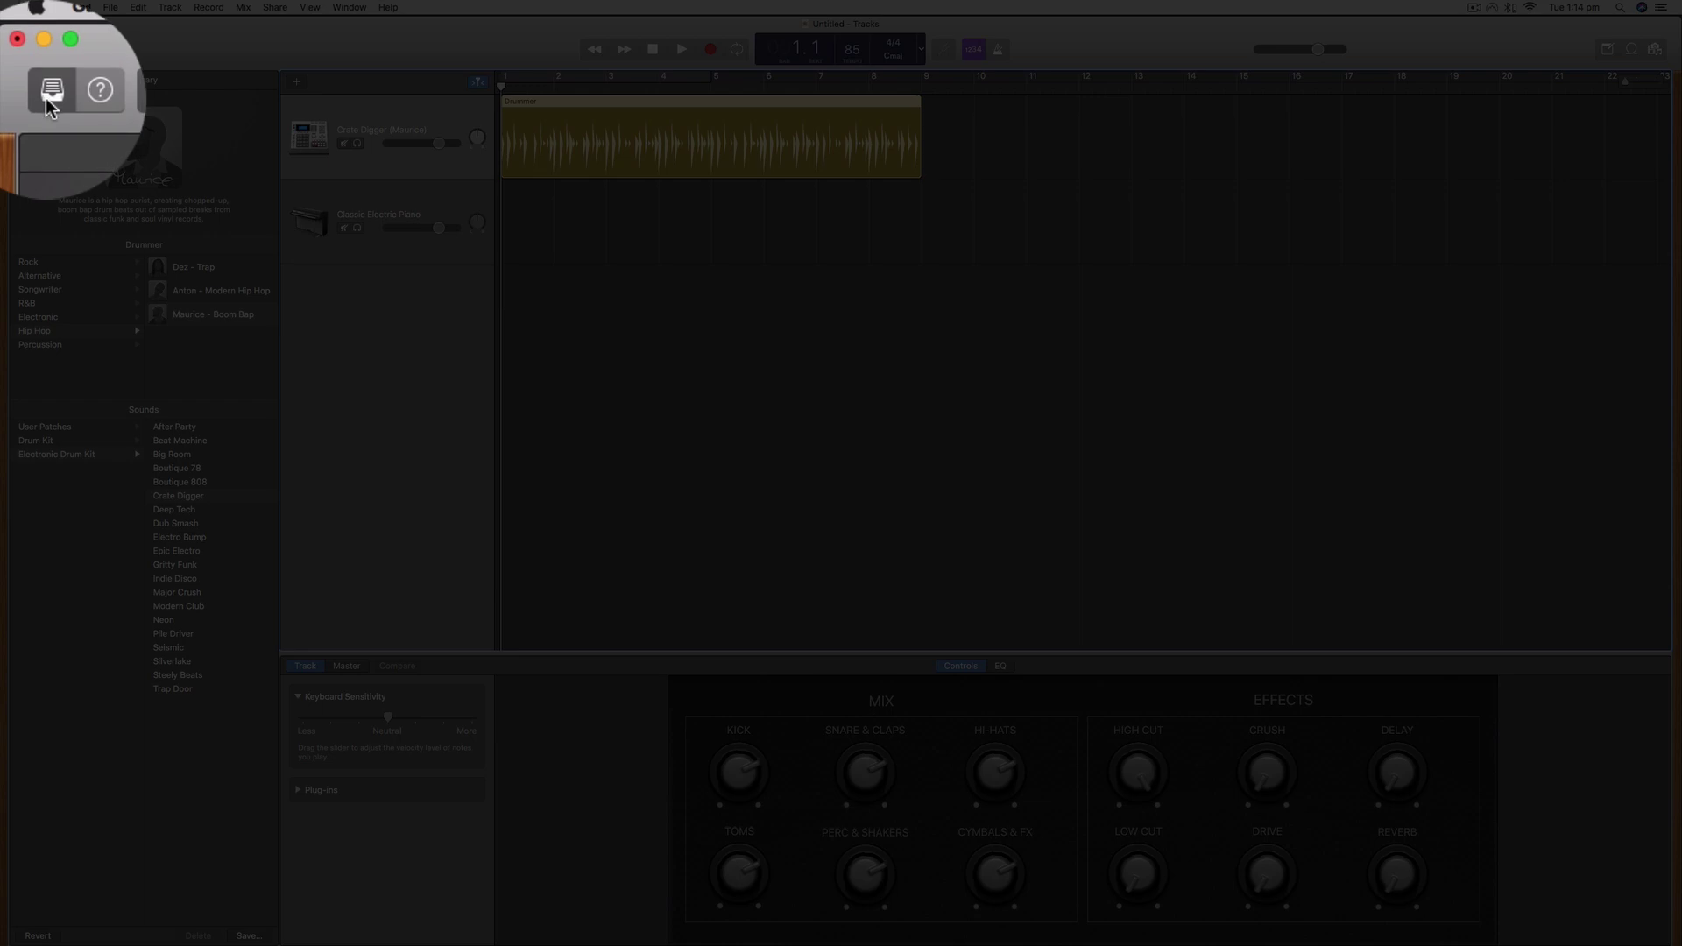
Select the Classic Electric Piano track and assign Electronic Drum Kit > Crate Digger from the Library
left_click(47, 97)
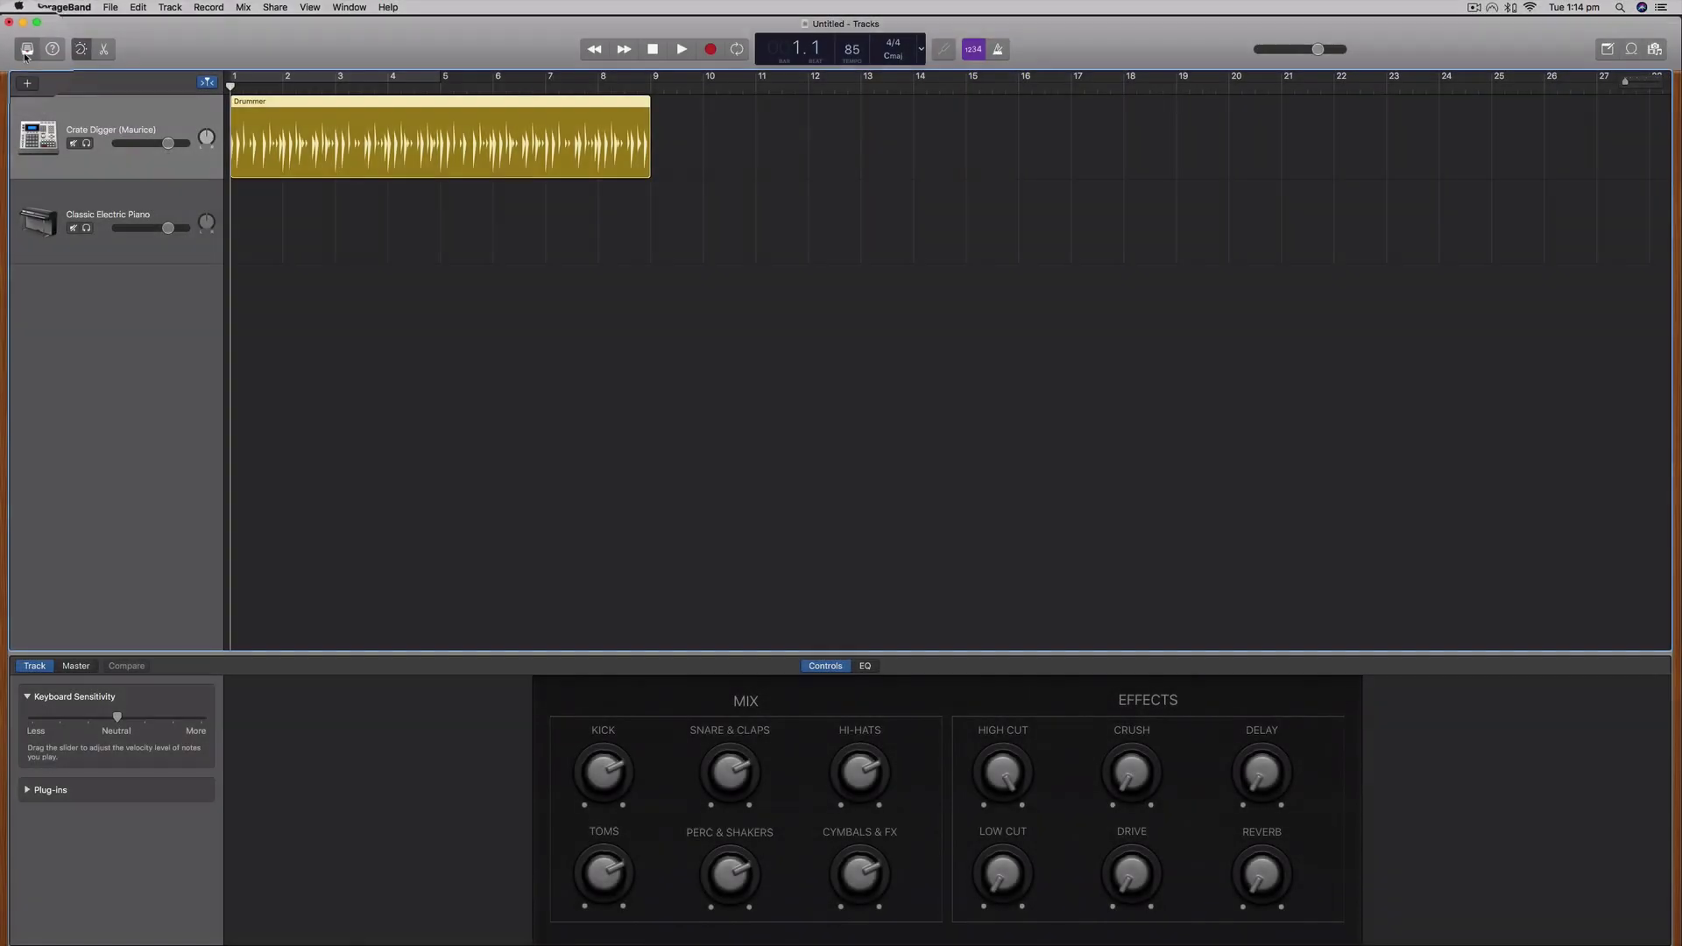
left_click(25, 51)
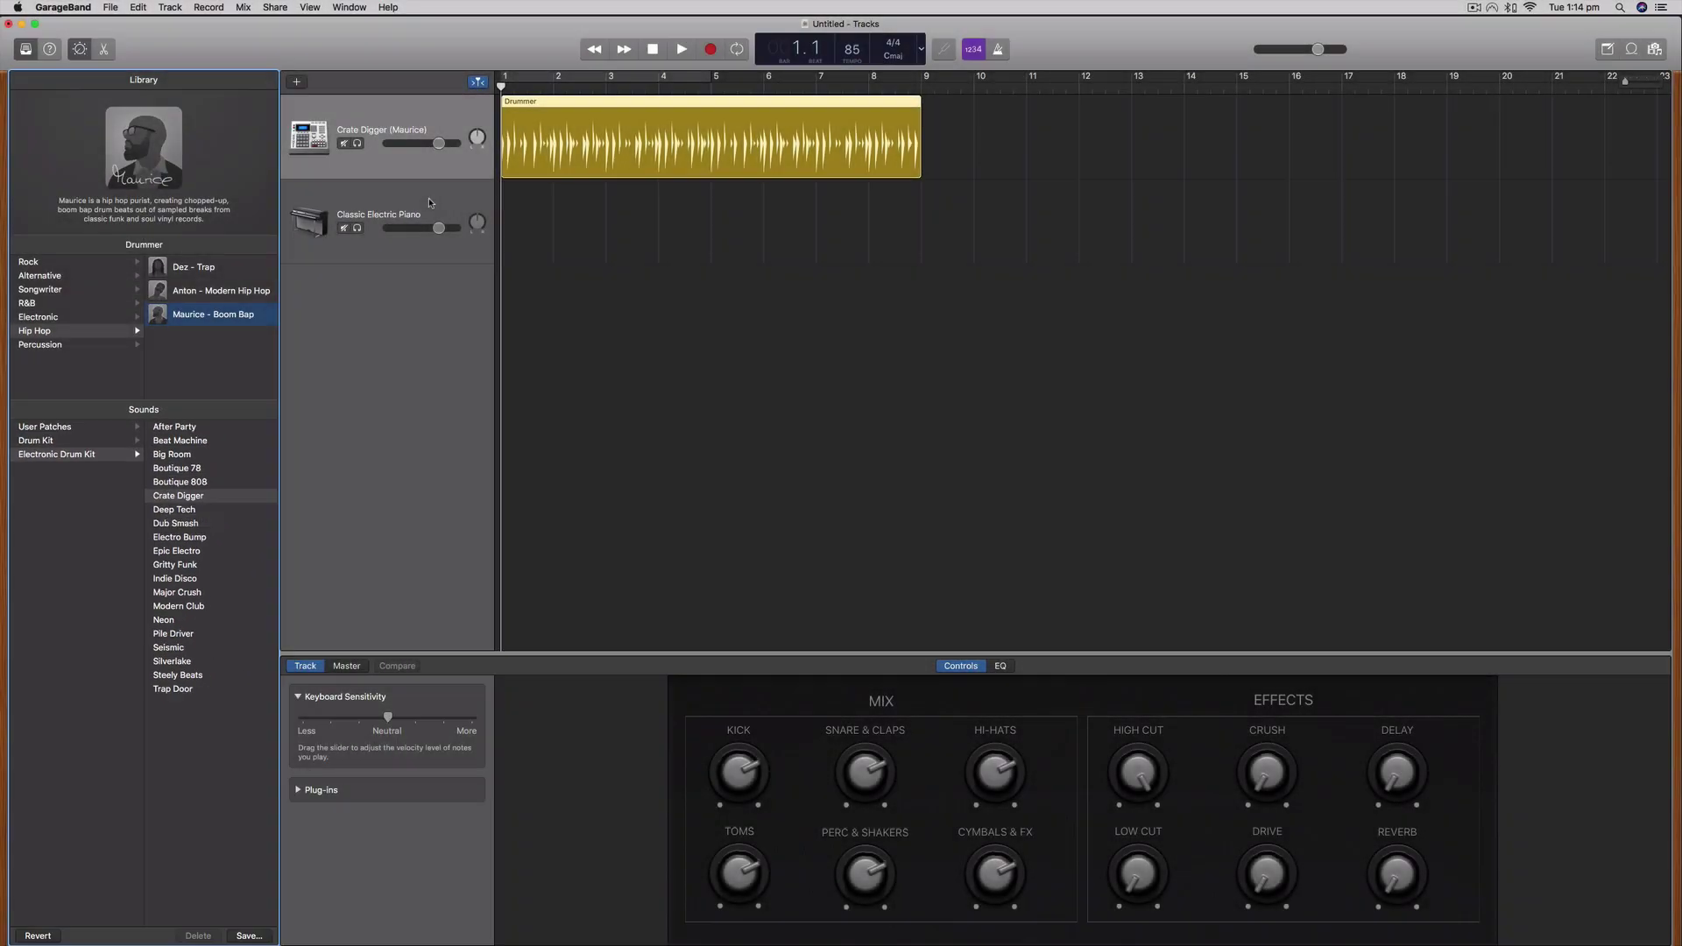
left_click(431, 200)
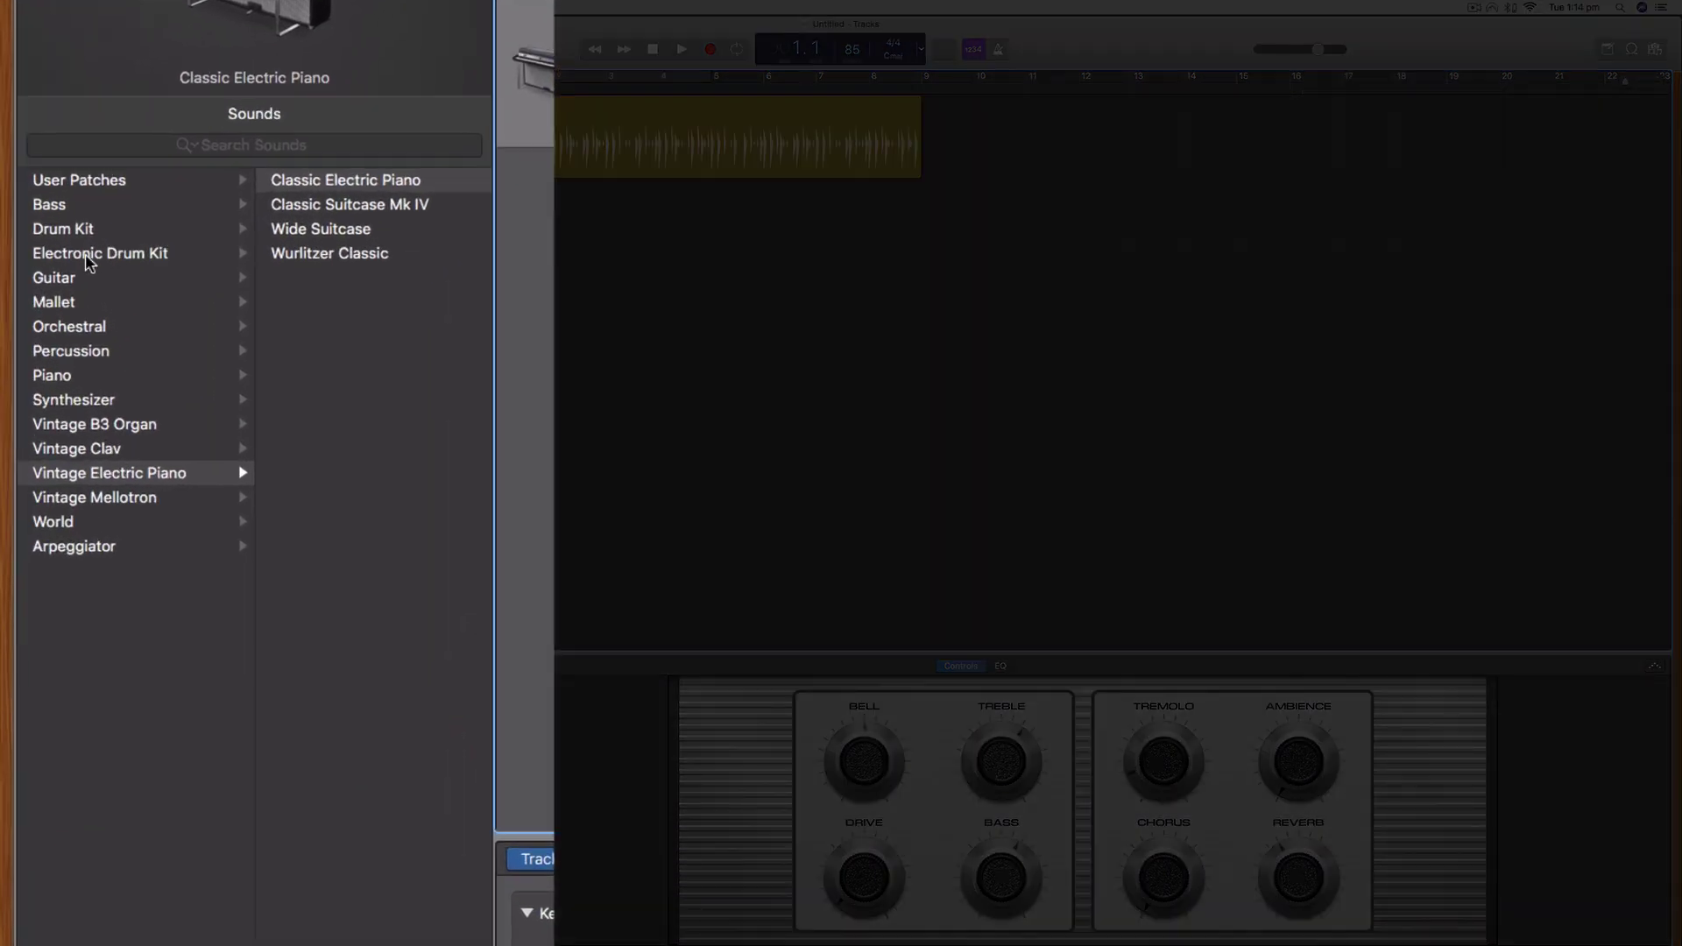
left_click(88, 256)
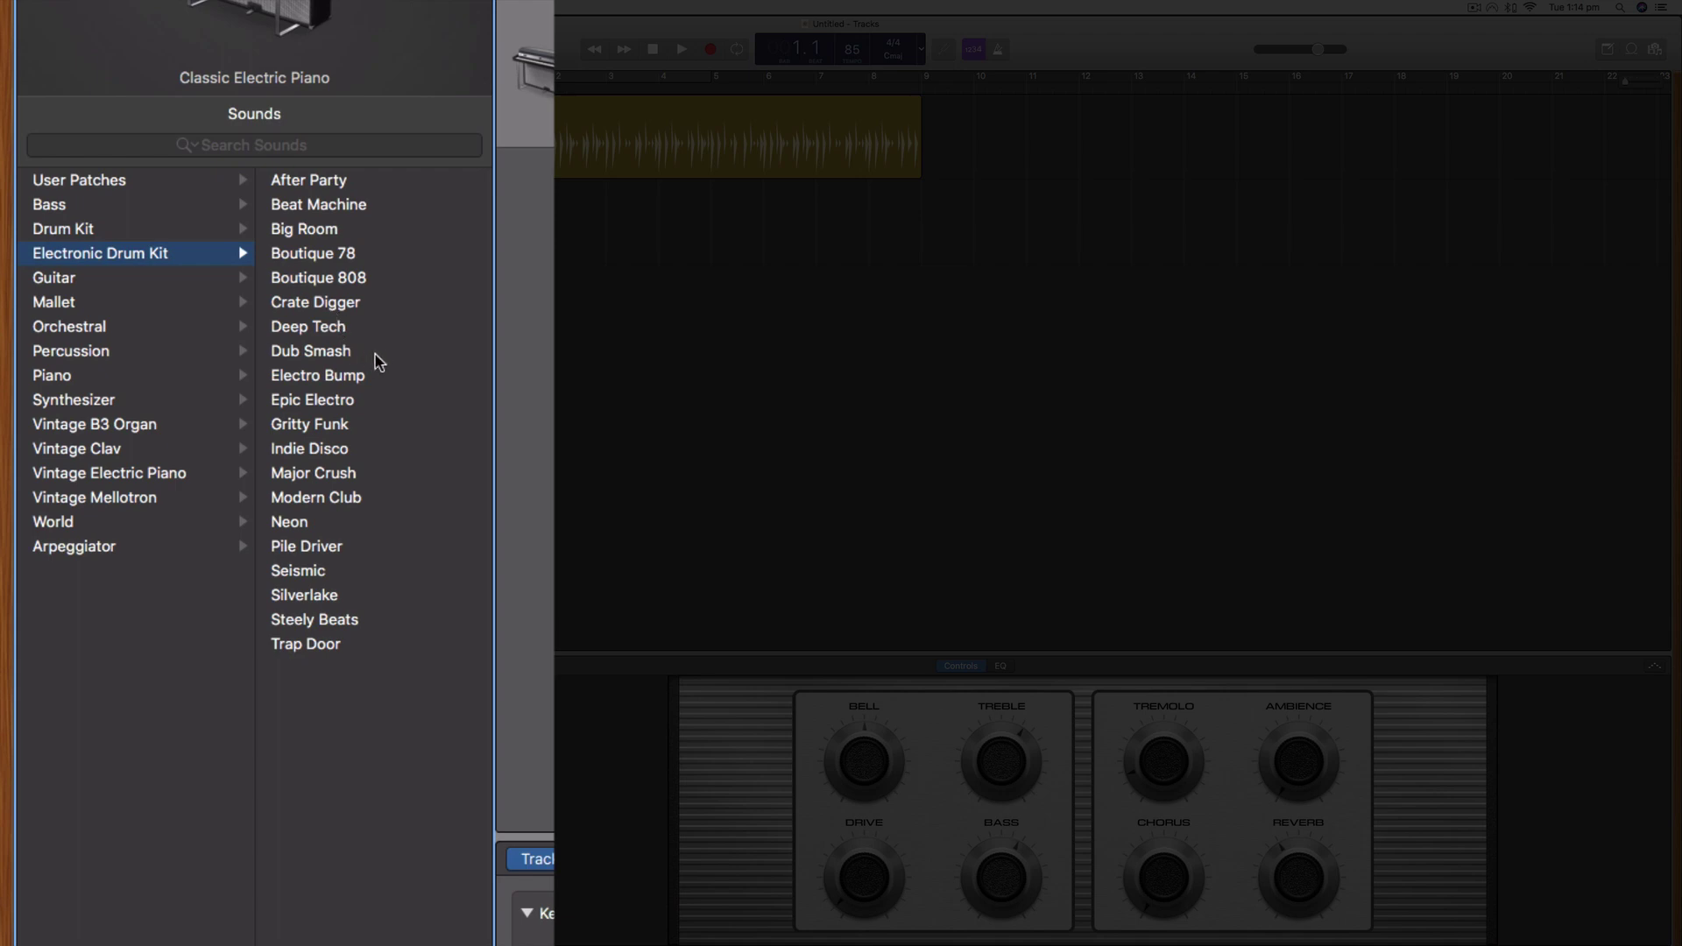
left_click(321, 305)
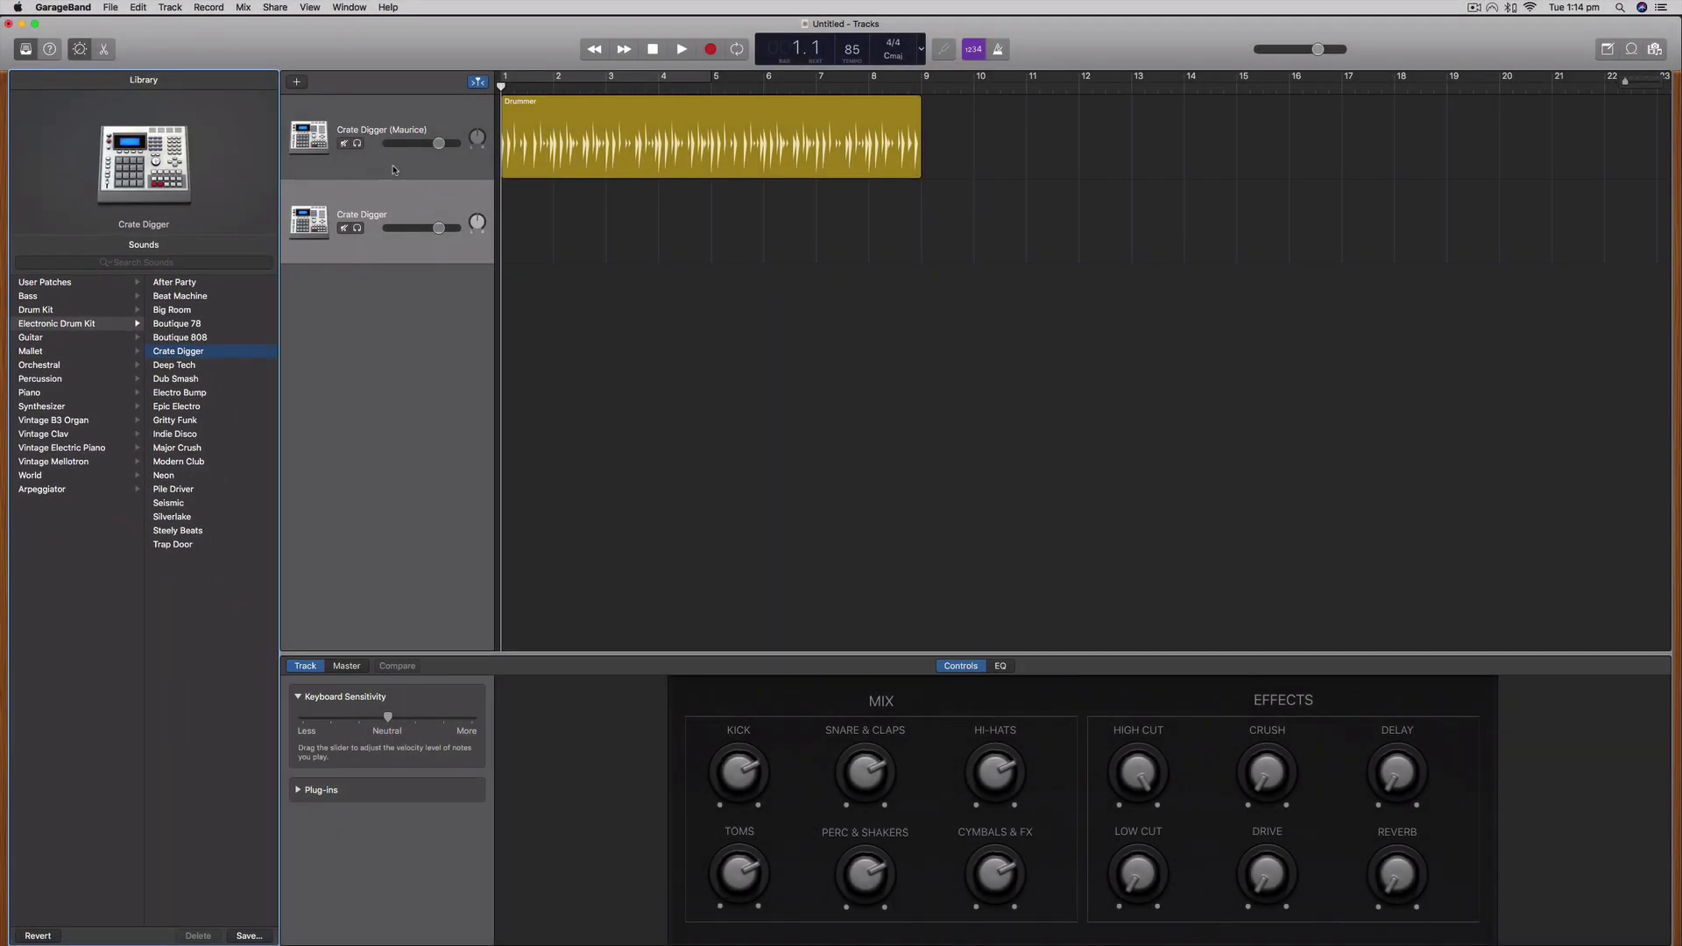
left_click(611, 104)
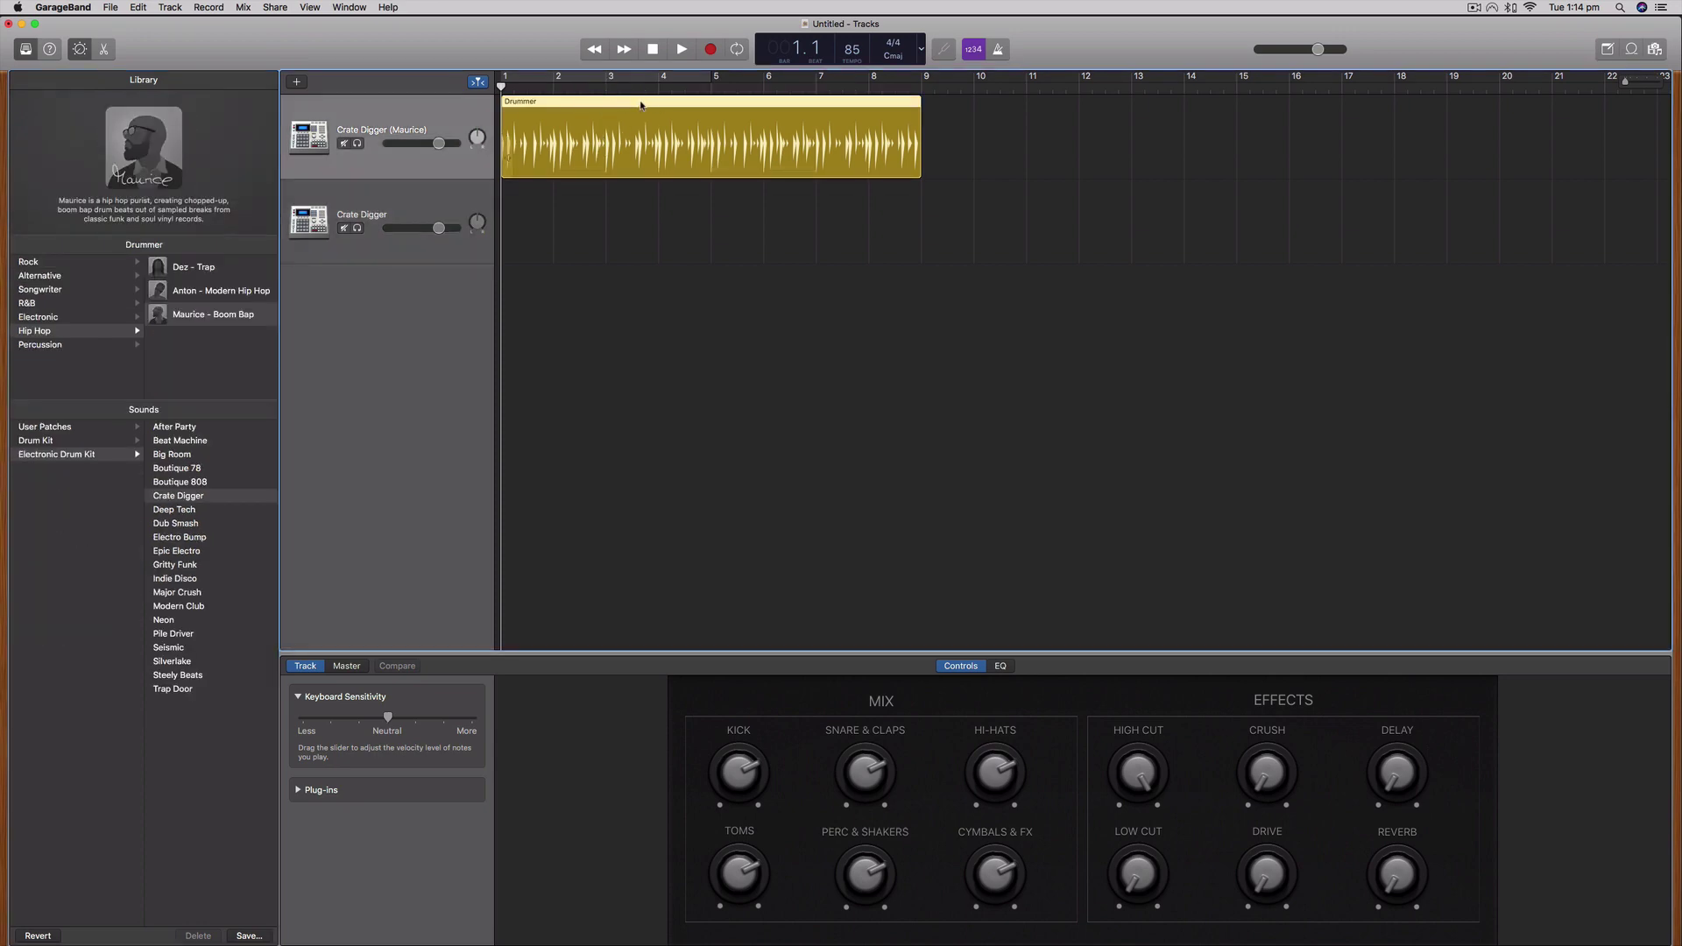
left_click(641, 102)
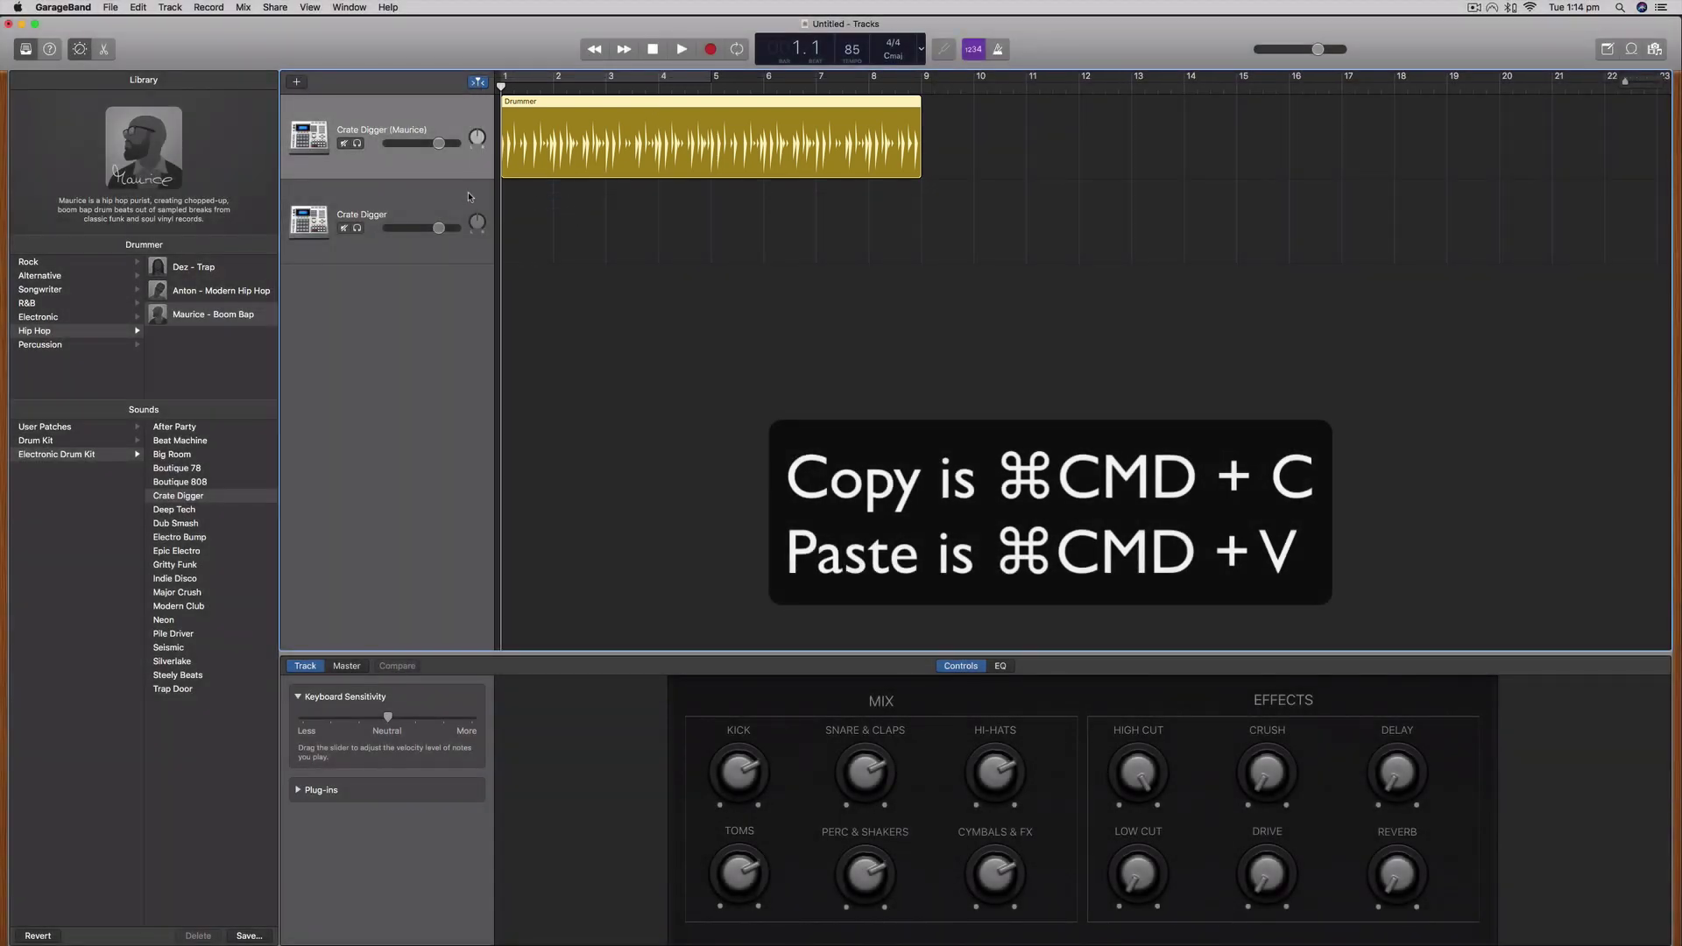
left_click(469, 194)
key("super+v")
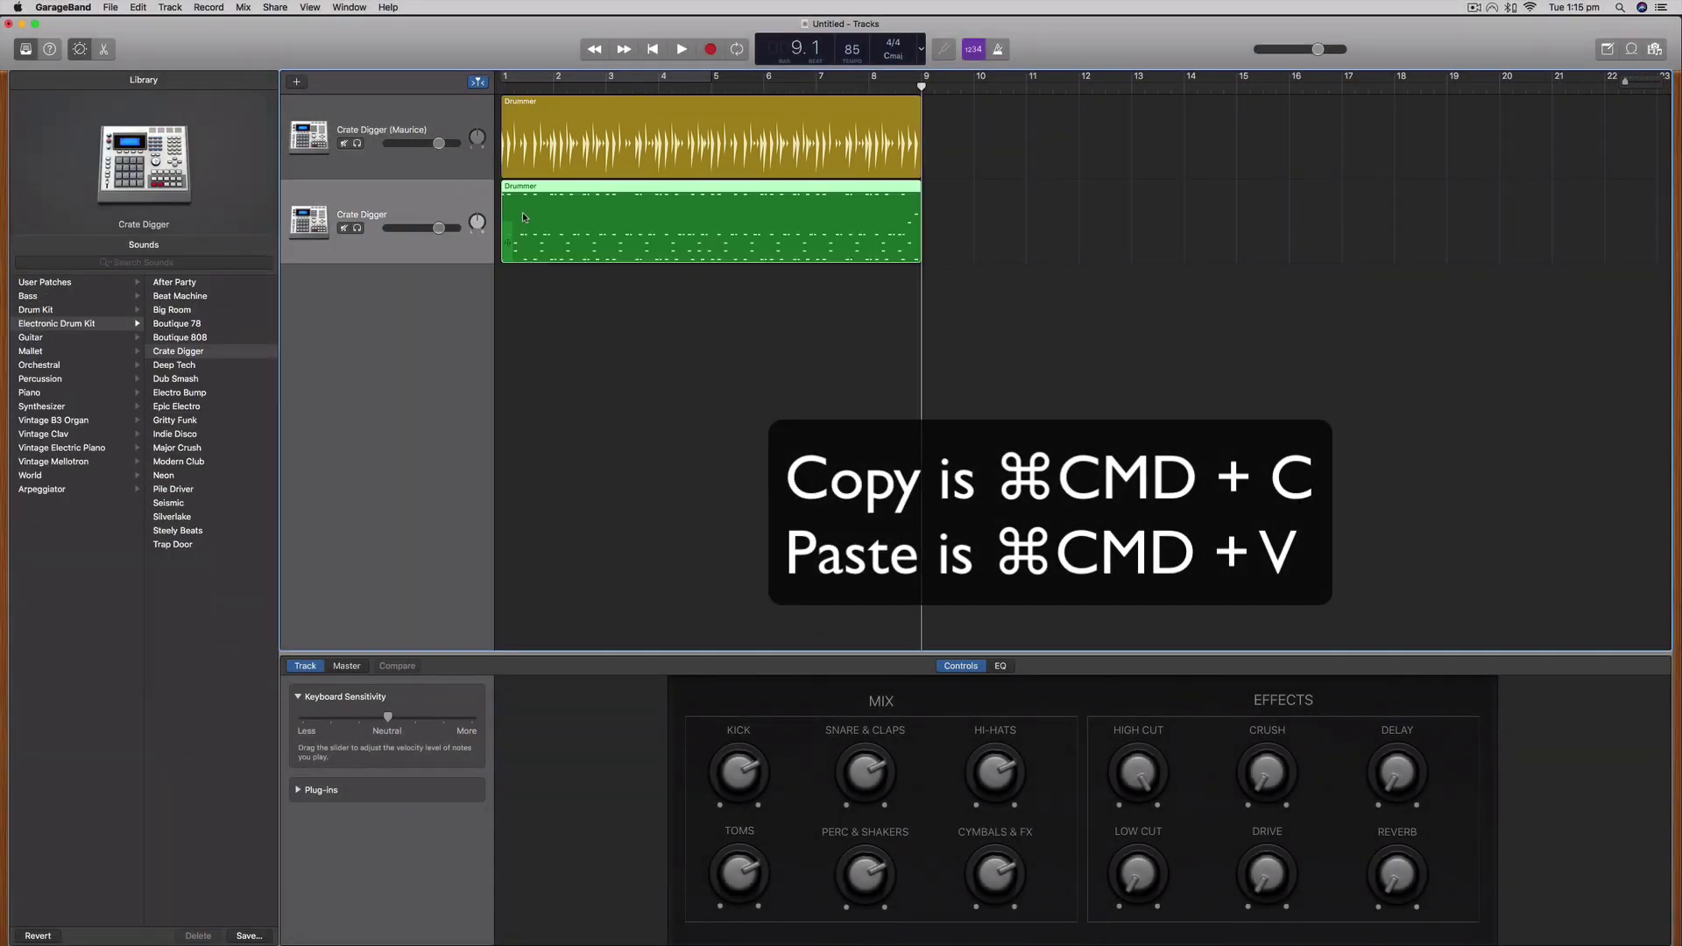
left_click(343, 144)
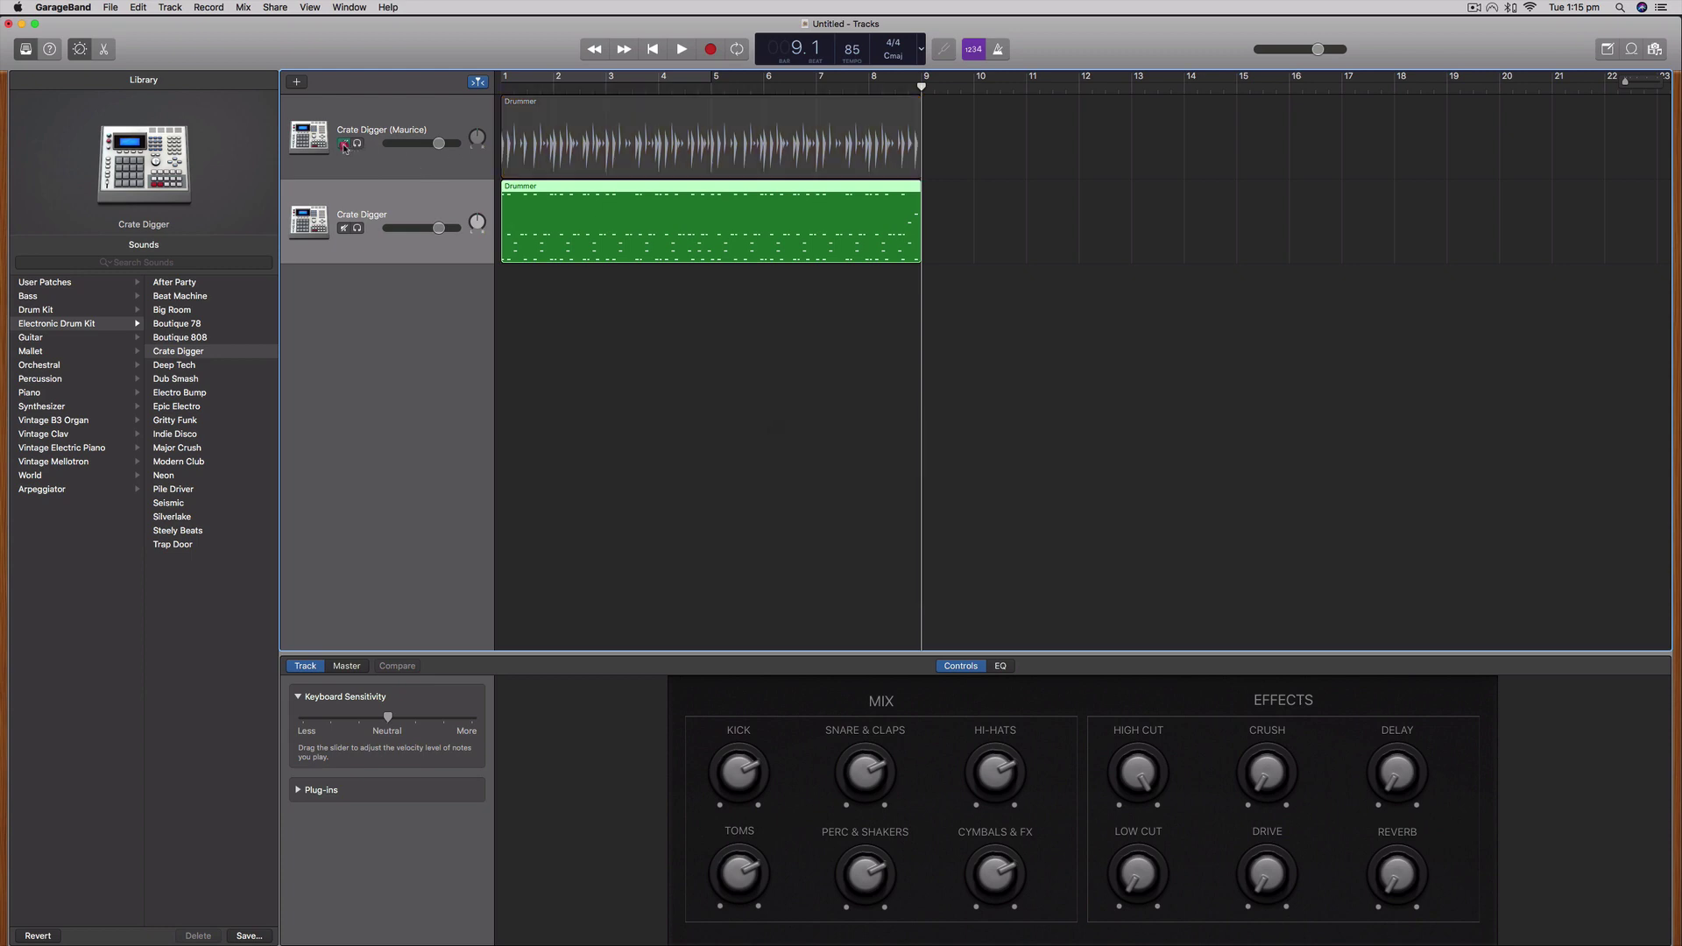
left_click(652, 50)
left_click(682, 49)
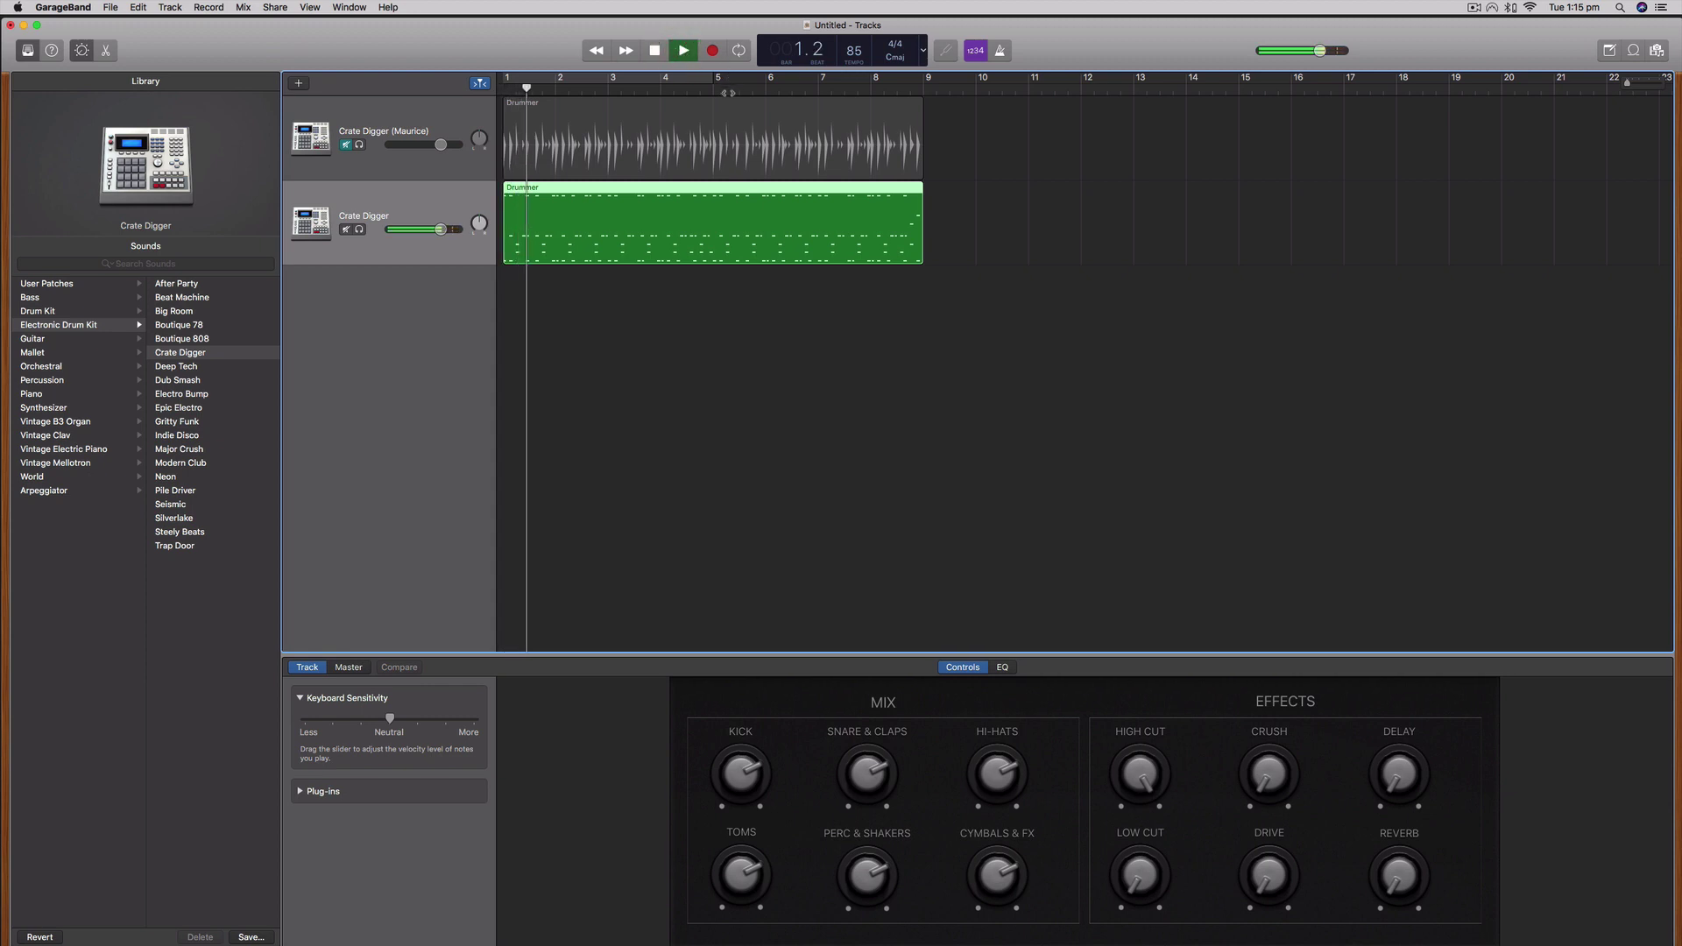
left_click(652, 50)
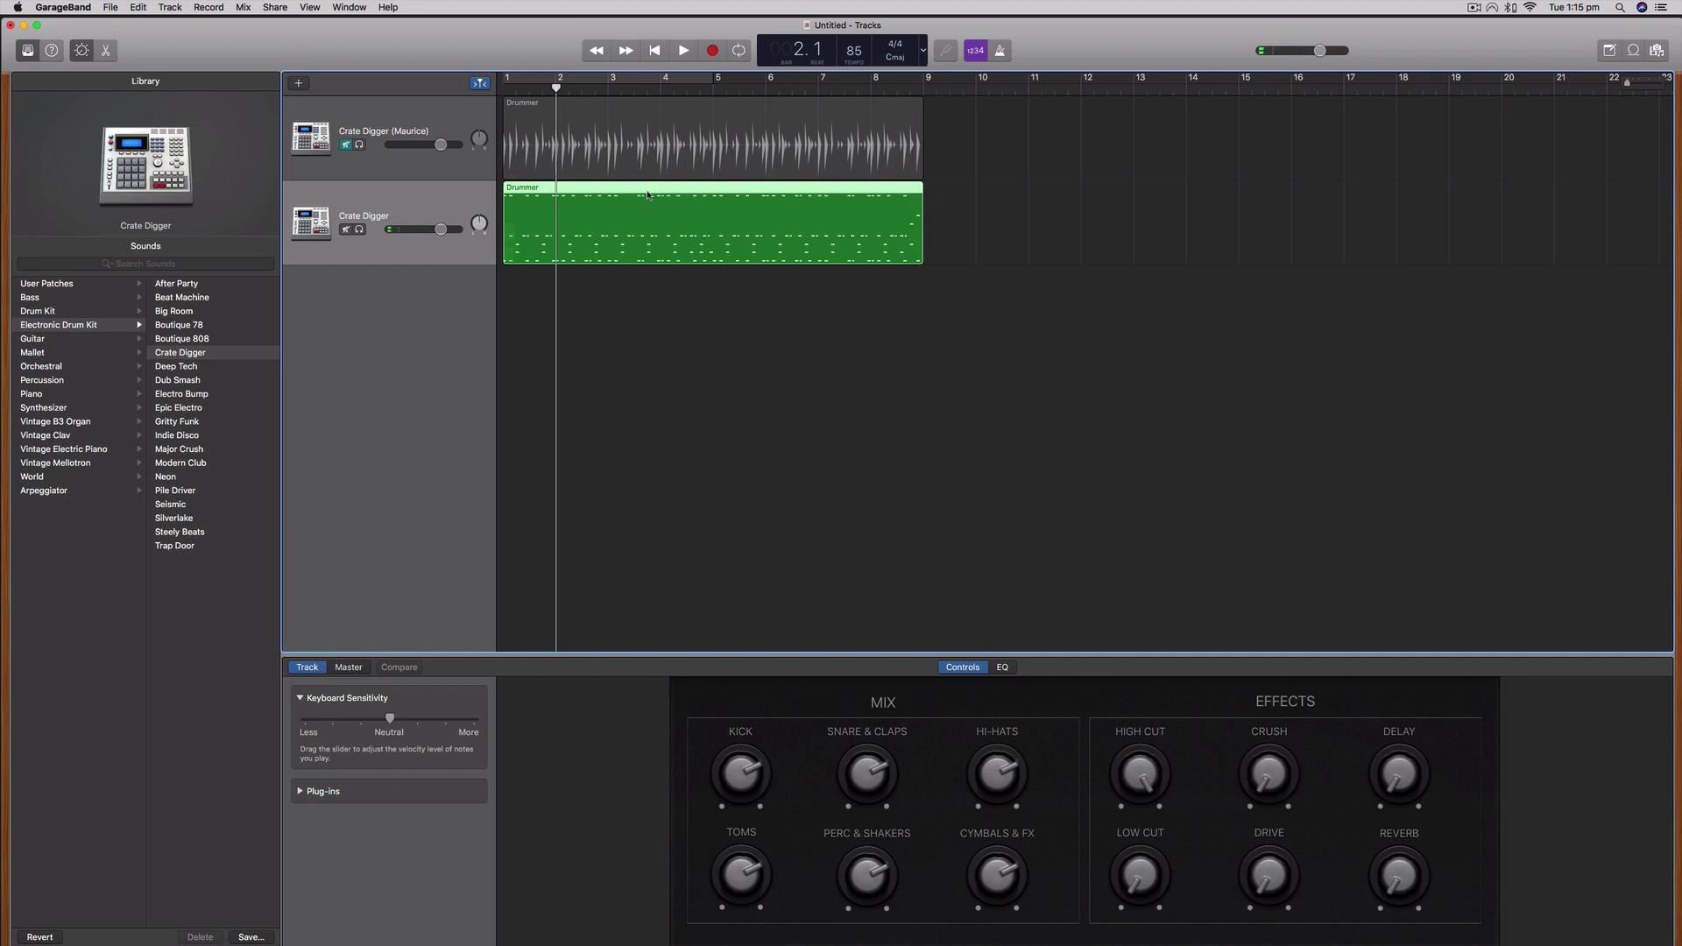
Open the copied region in an enlarged piano roll and nudge an early drum note later
left_click(106, 53)
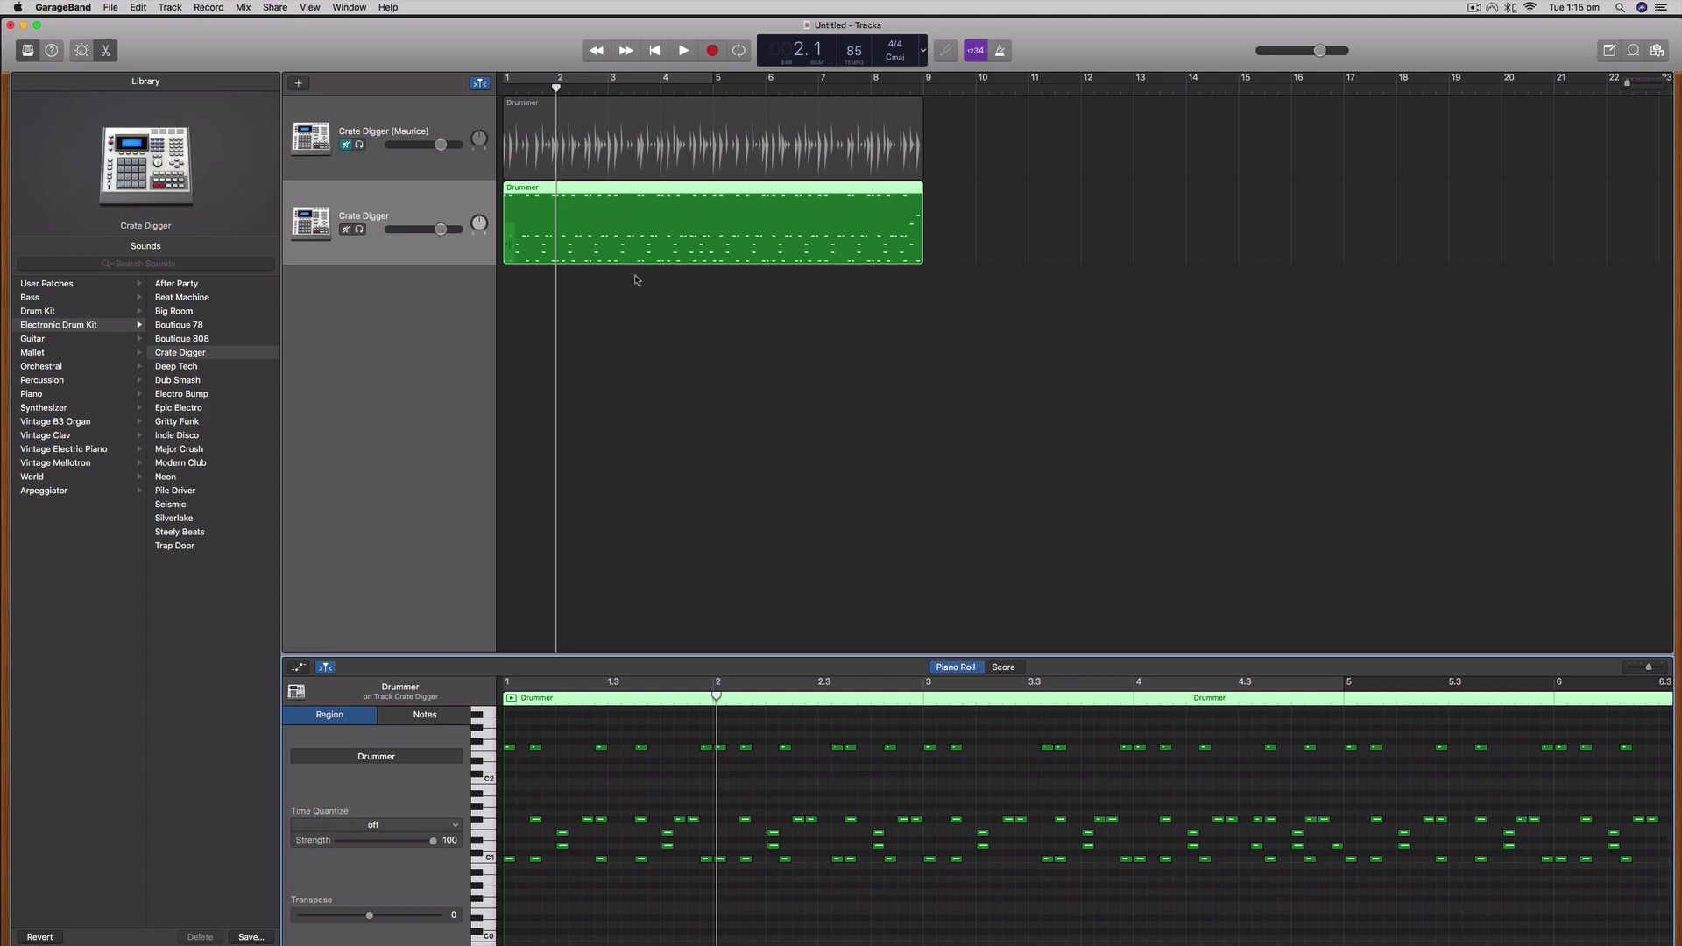
left_click_drag(756, 655, 775, 314)
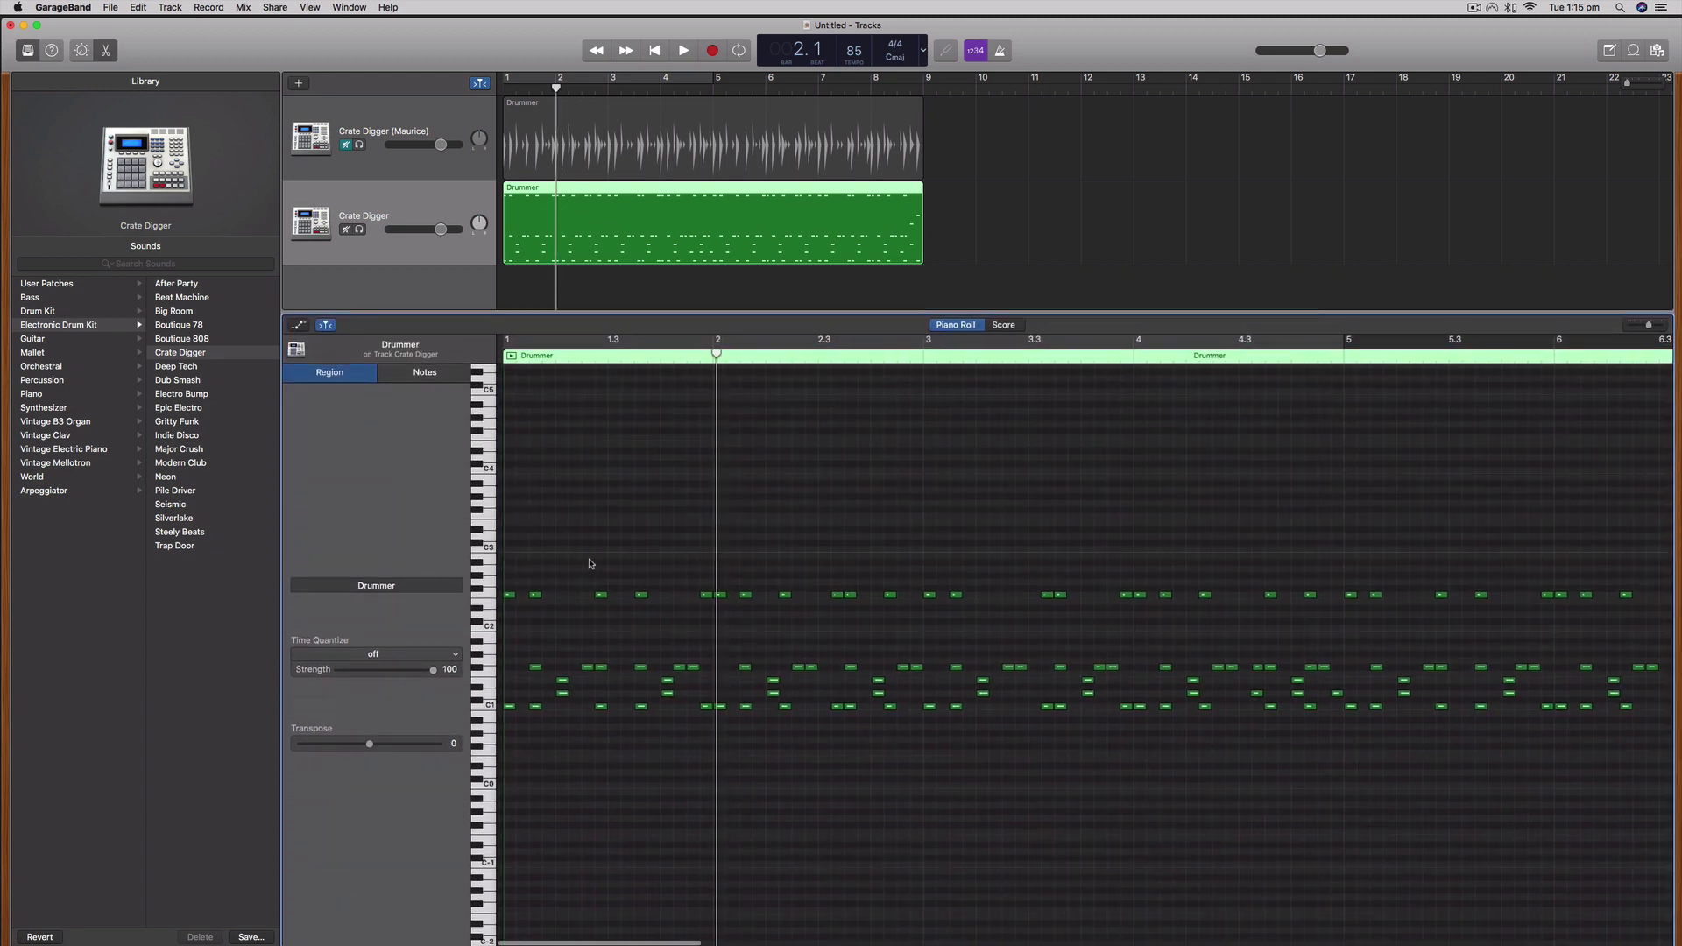
key("Return")
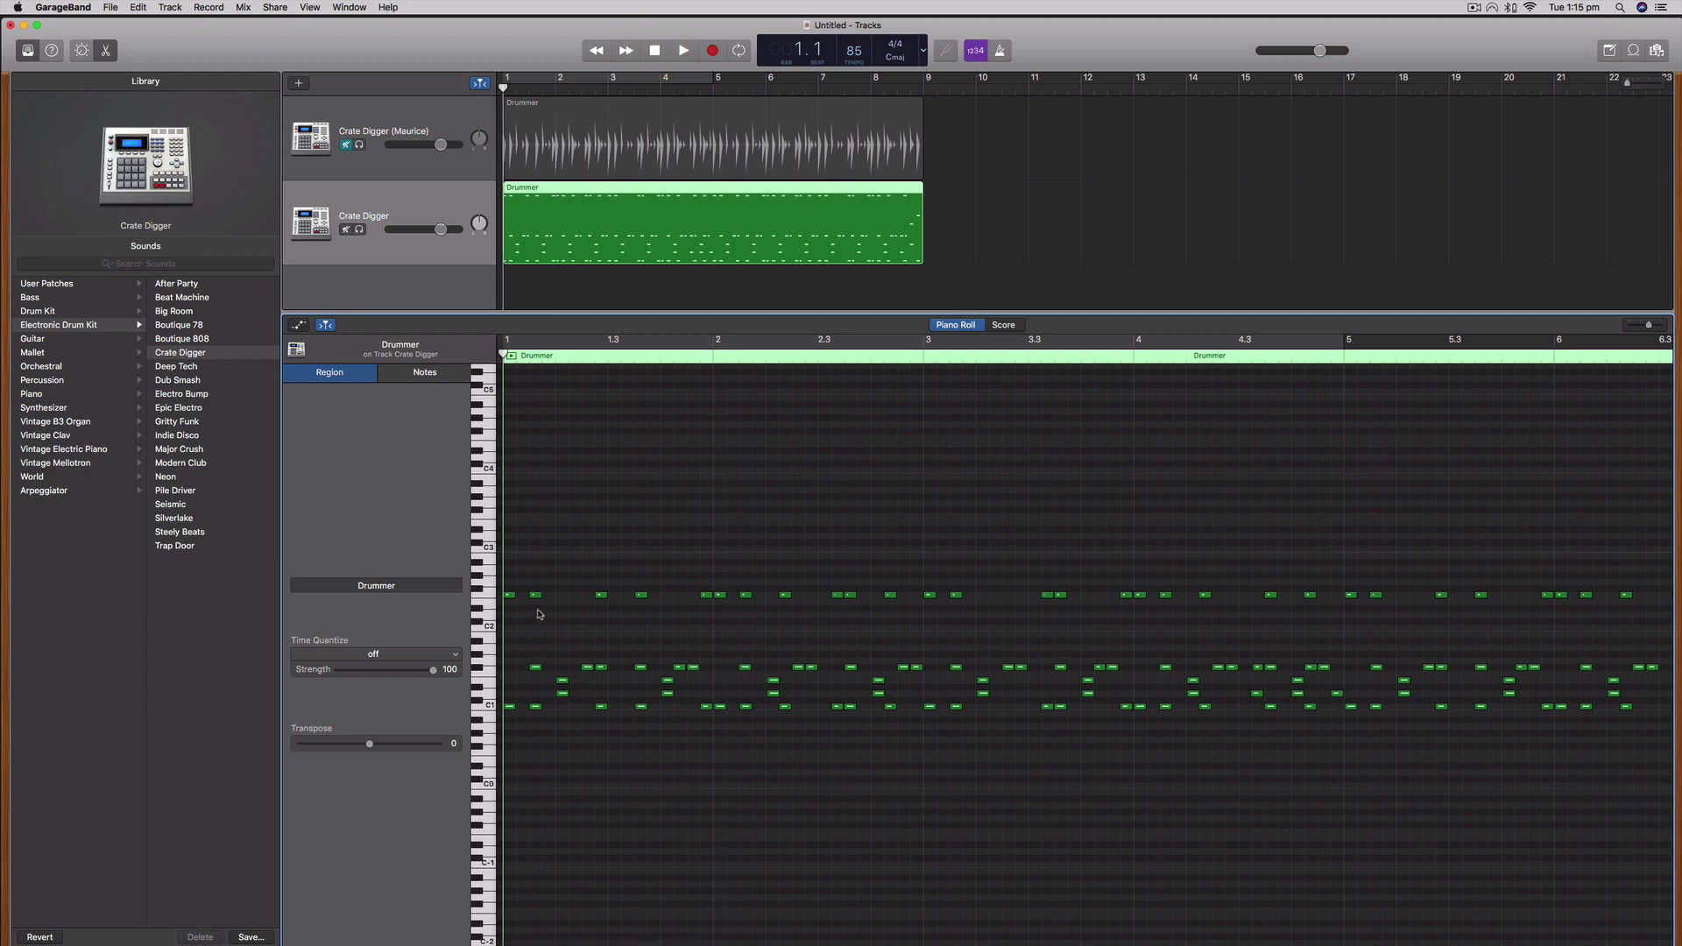
left_click_drag(537, 600, 550, 597)
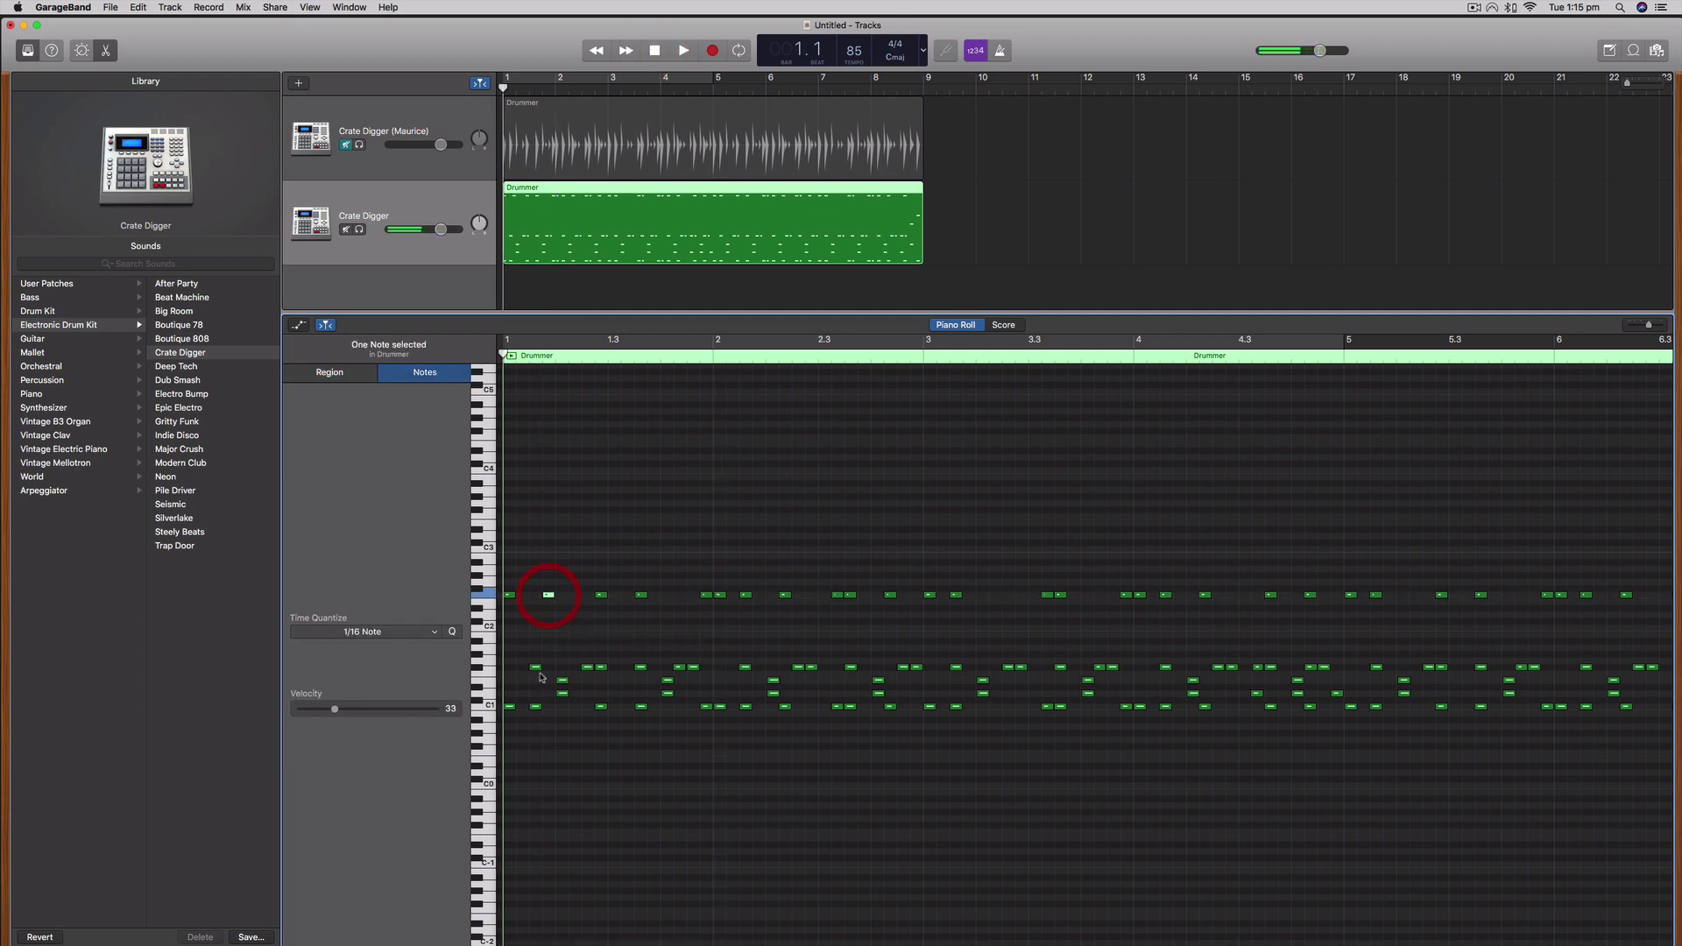
Select the row of hi-hat notes across the region and lower their velocity
left_click_drag(520, 655, 1663, 680)
left_click_drag(1649, 325, 1646, 329)
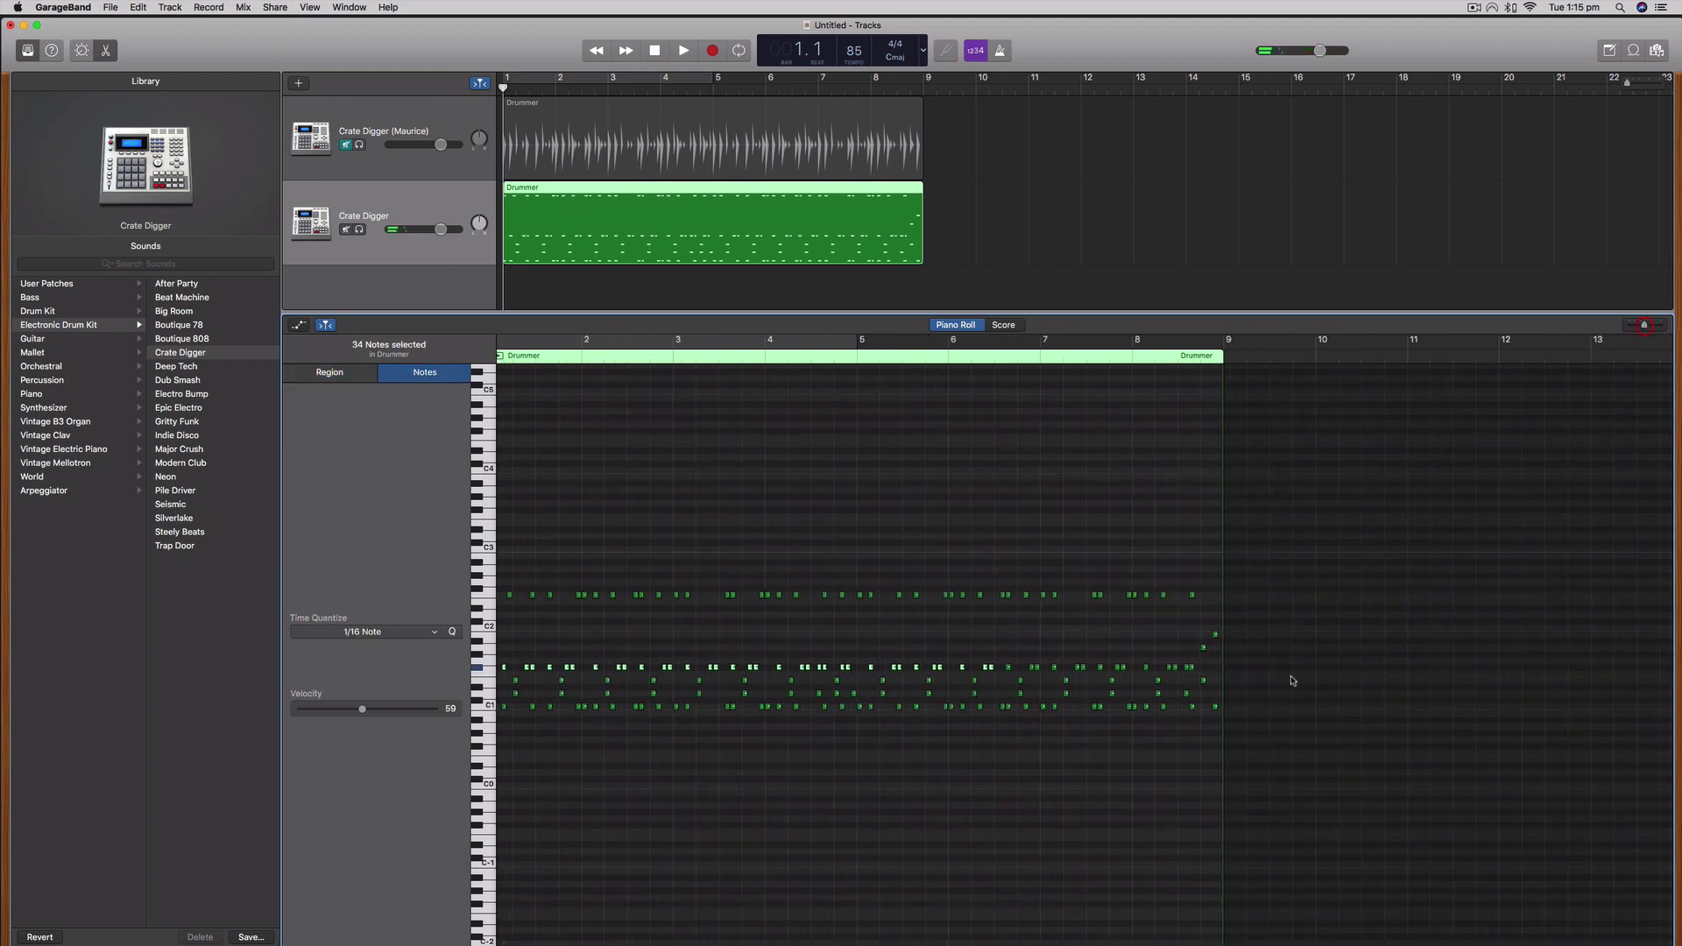
left_click_drag(1214, 672, 504, 668)
left_click_drag(361, 714, 355, 714)
left_click(658, 641)
left_click(622, 668)
left_click(627, 683)
left_click(624, 668)
left_click(646, 672)
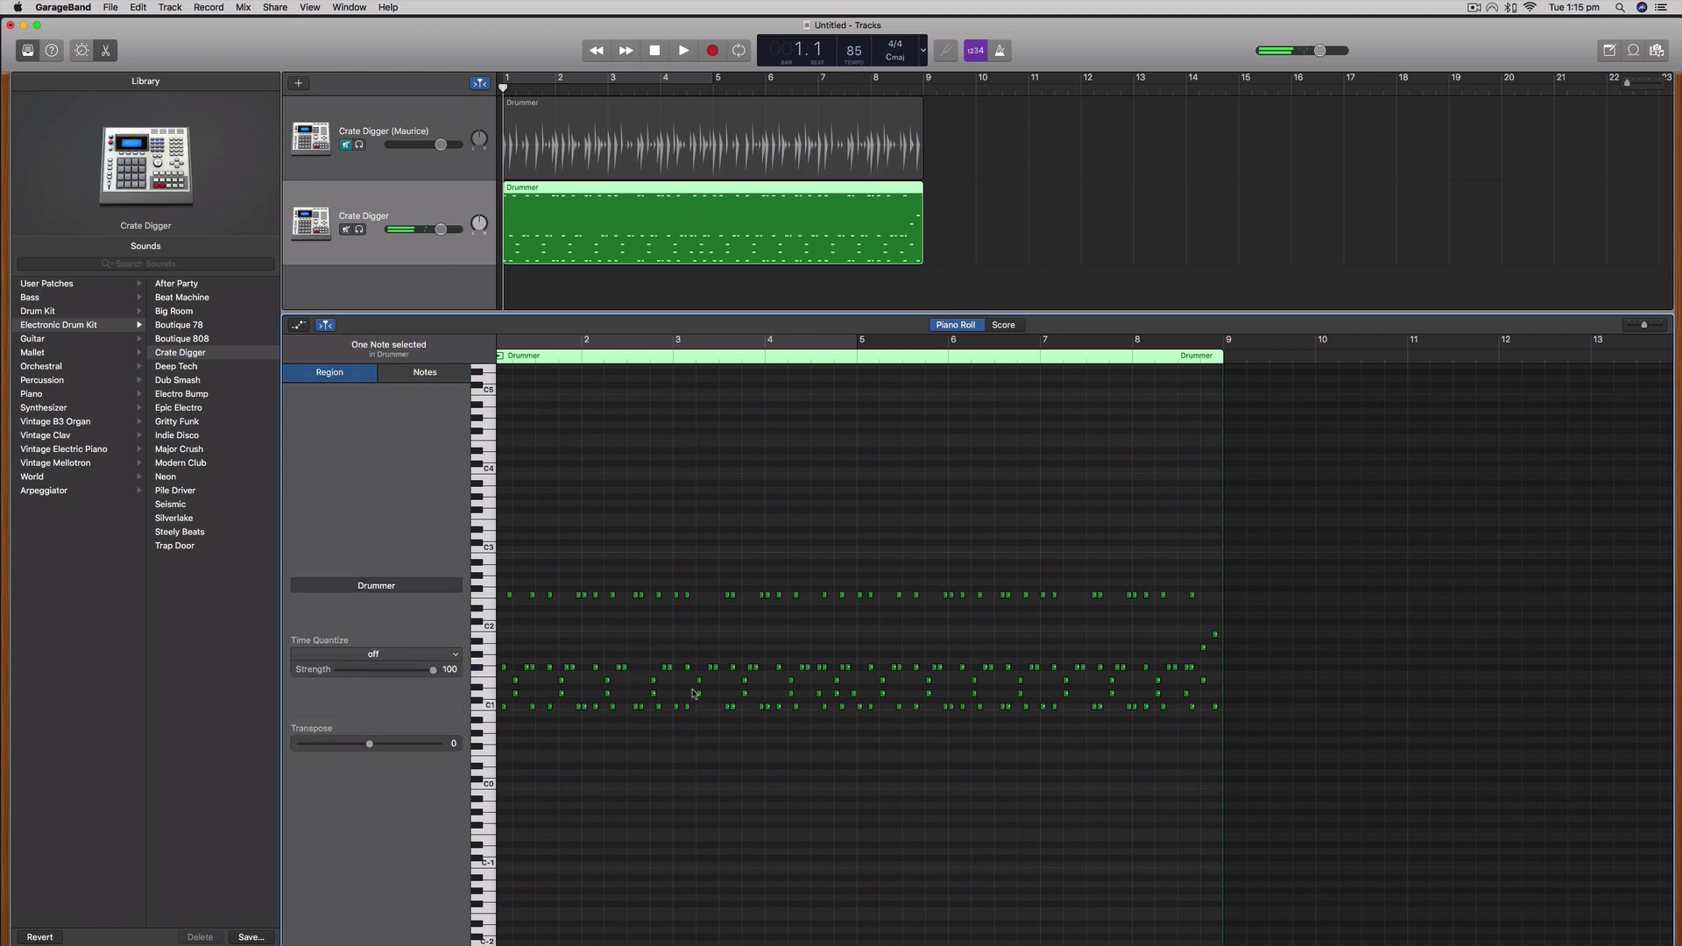
scroll(666, 624, "left", 2)
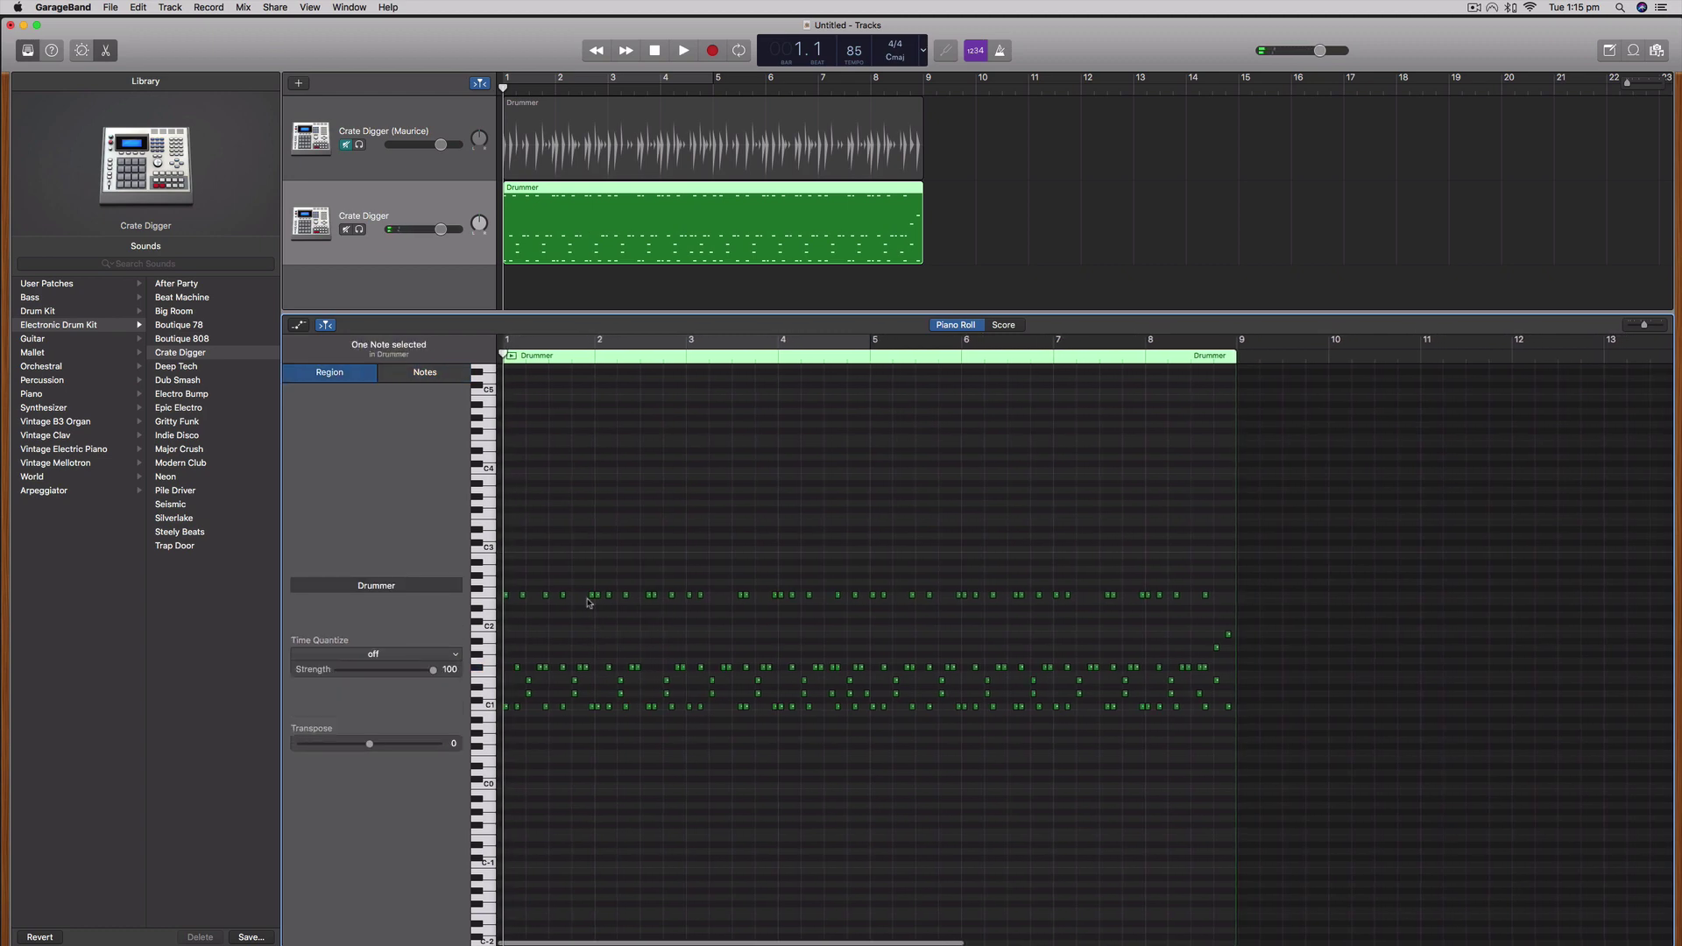
Audition drum sounds on the keyboard and add a new note just above C2 near the start
left_click(489, 571)
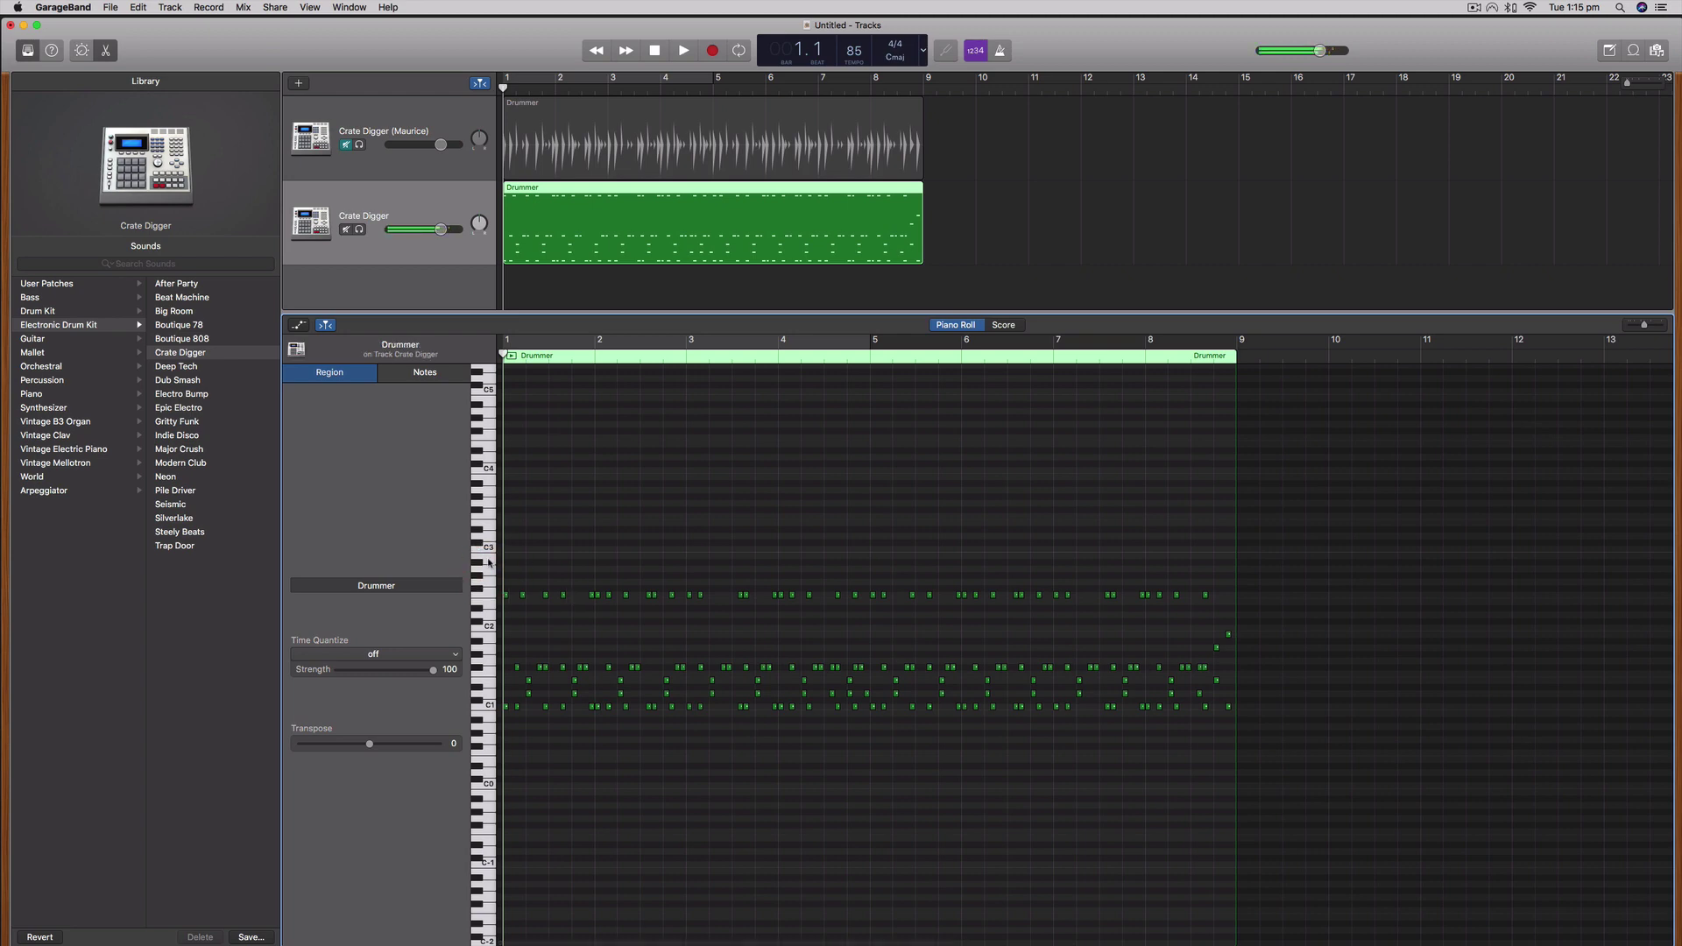
left_click(474, 563)
left_click(490, 538)
left_click(489, 565)
left_click(493, 618)
left_click(490, 620)
left_click(491, 620)
left_click(494, 619)
left_click(534, 618)
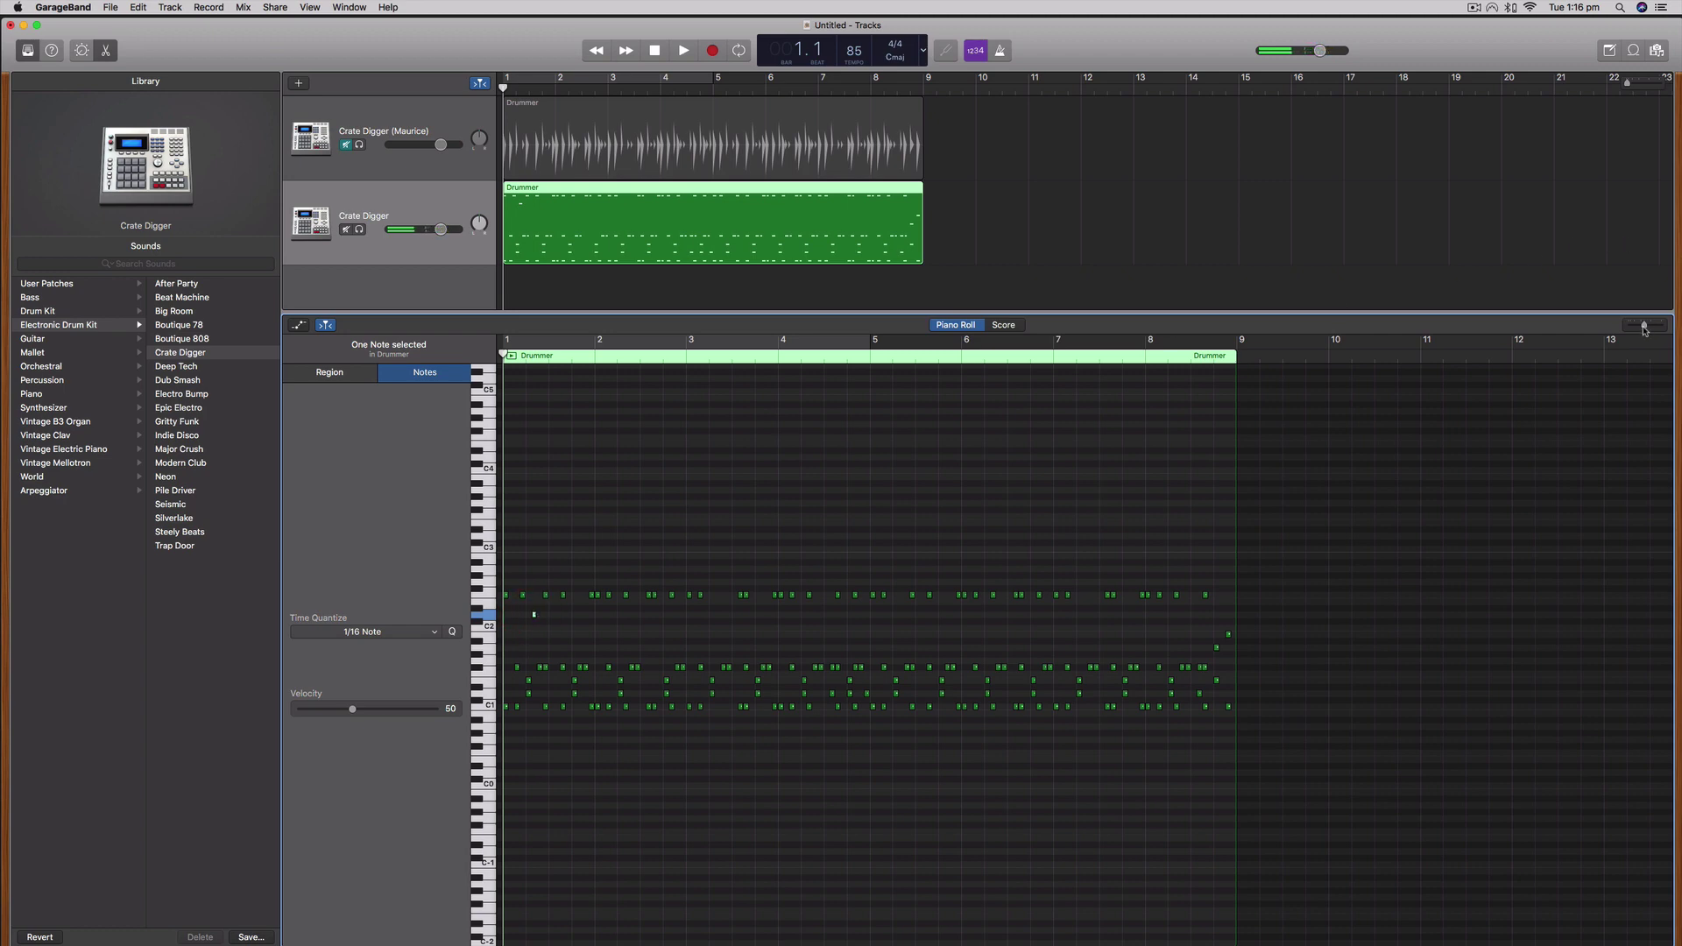
Zoom in and add three notes in the new drum row while playing back, the last before bar 3
left_click_drag(1644, 329, 1656, 330)
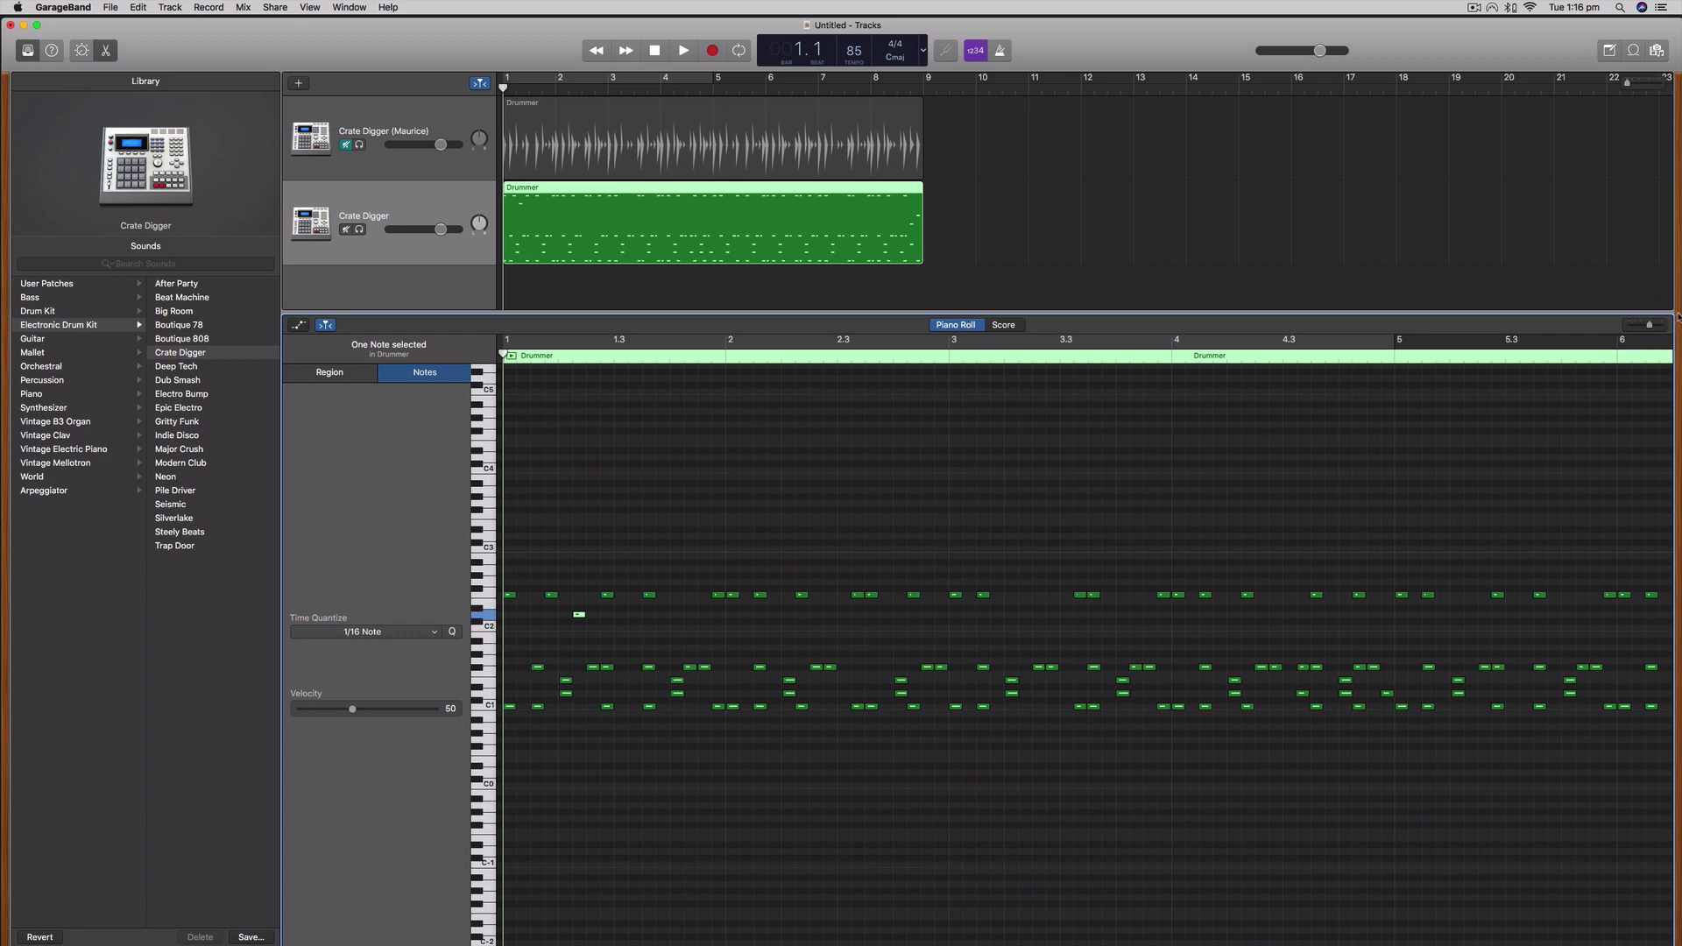
key("space")
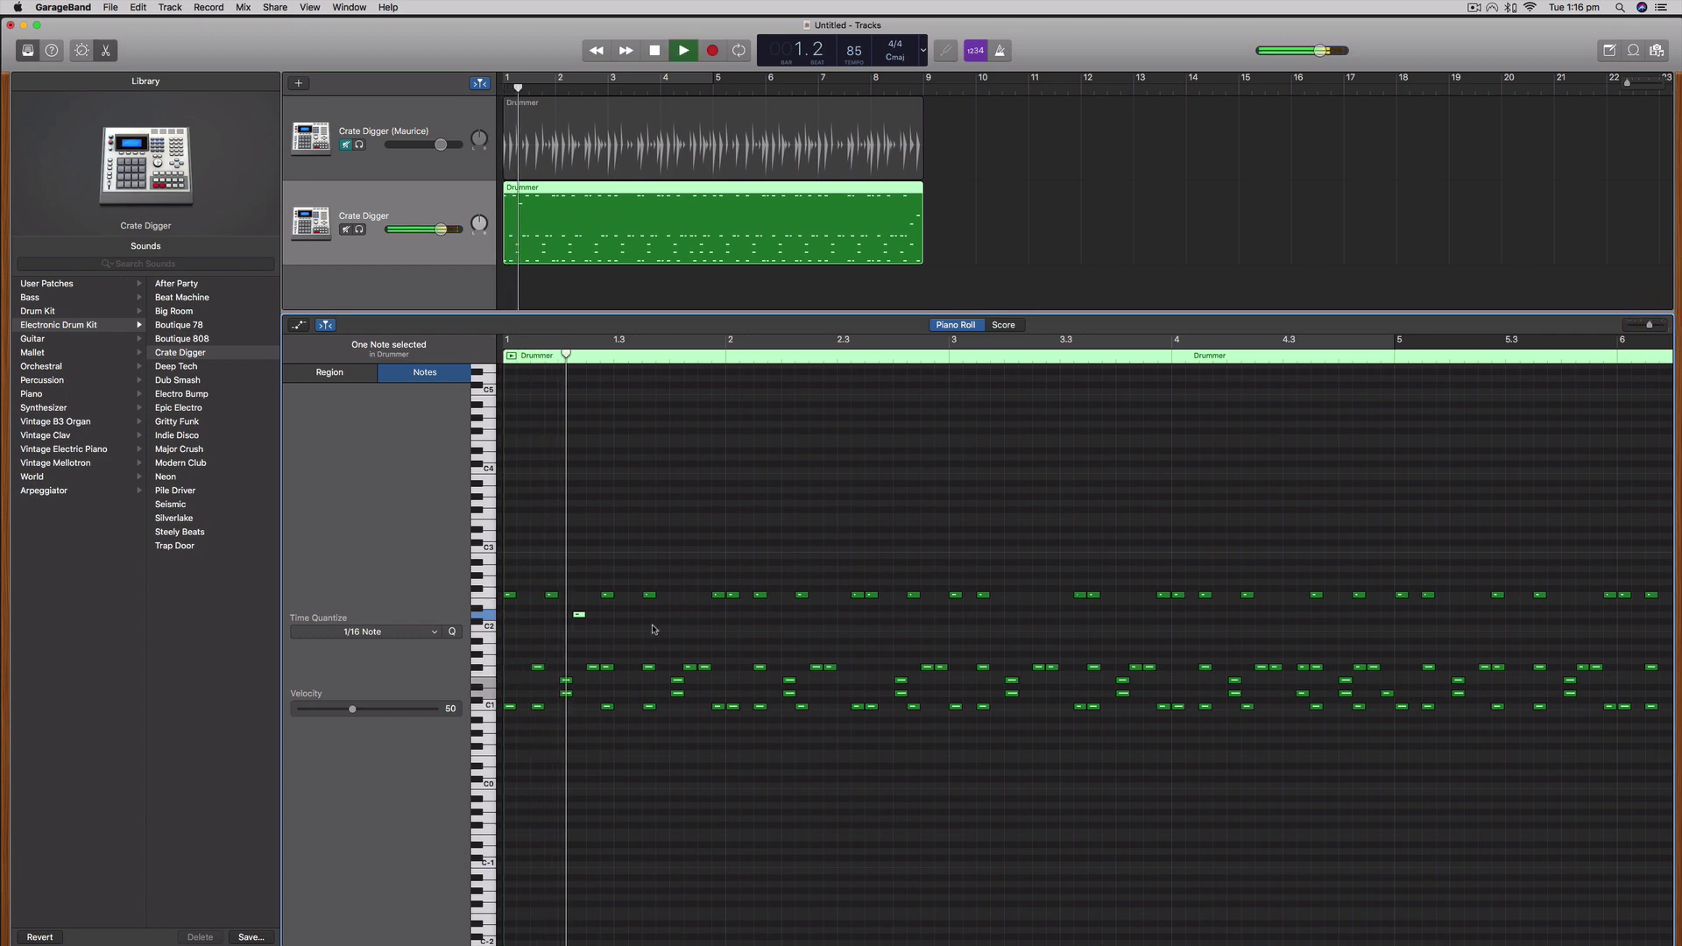
left_click(690, 616)
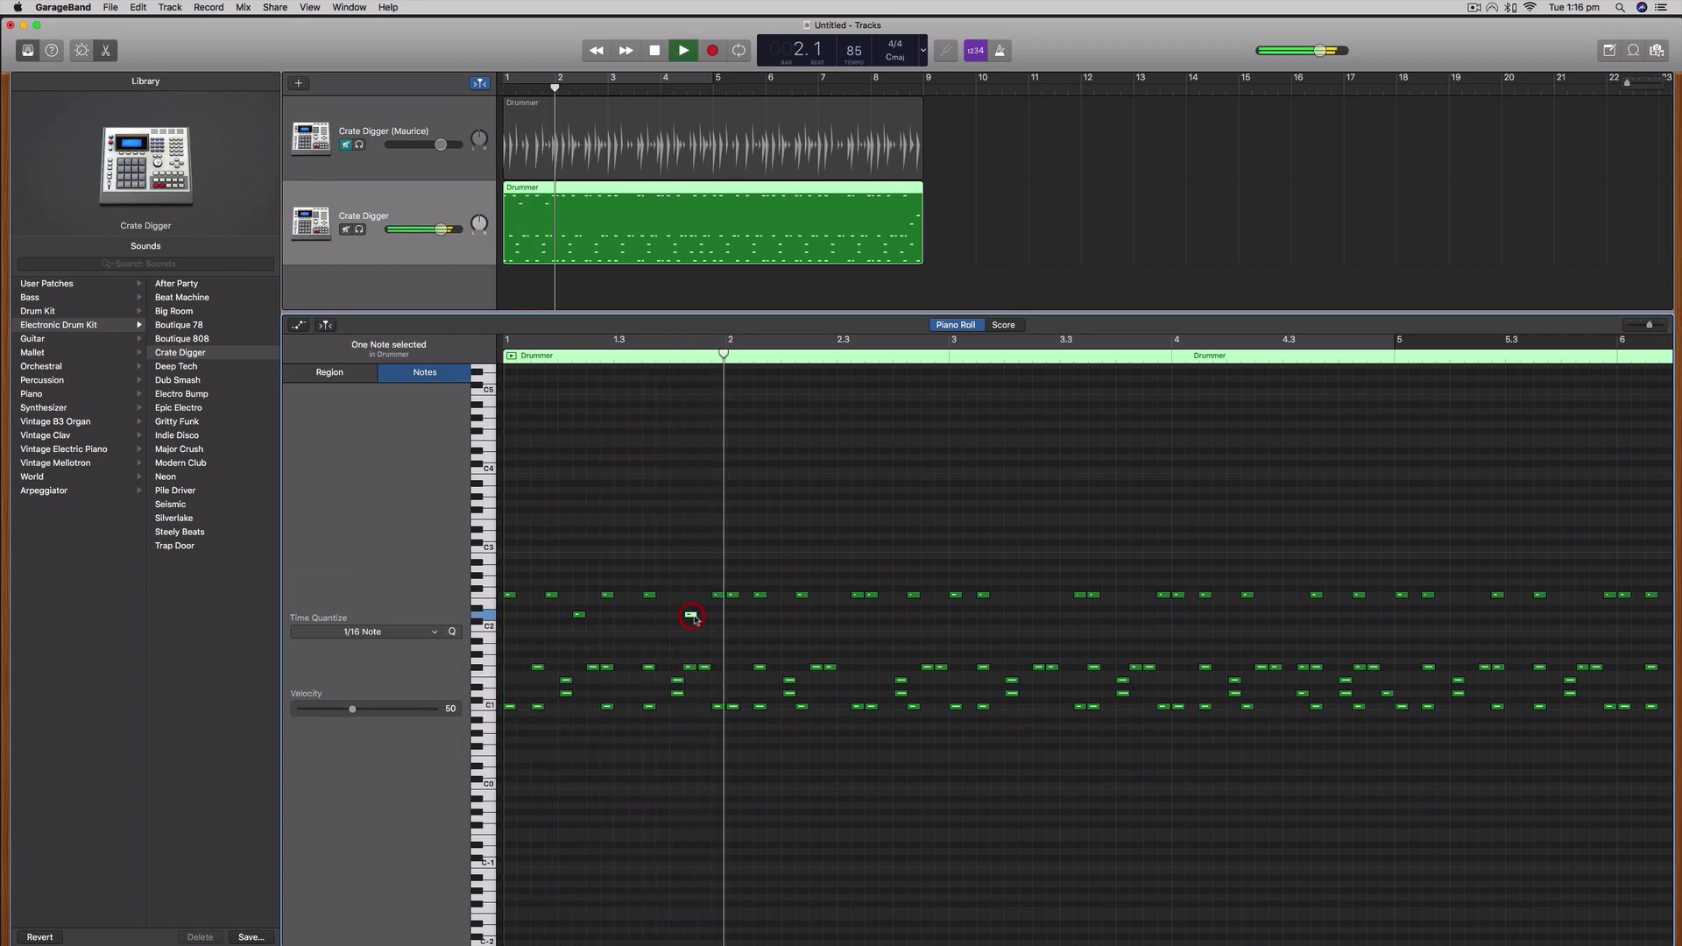
key("space")
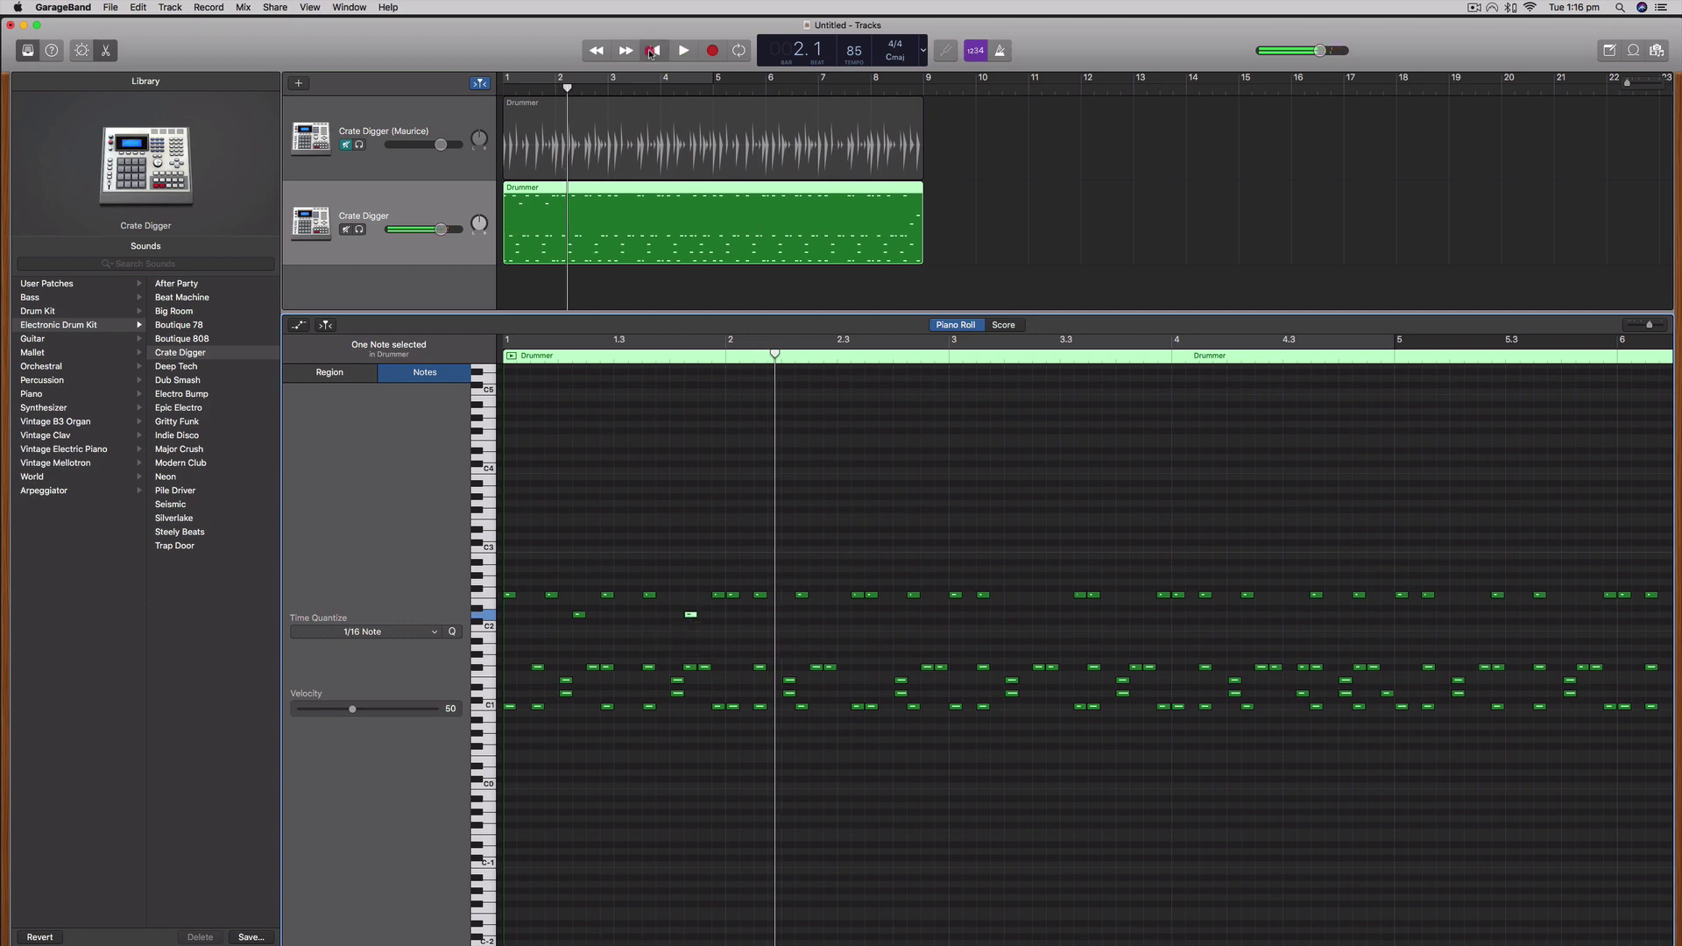
left_click(653, 55)
key("space")
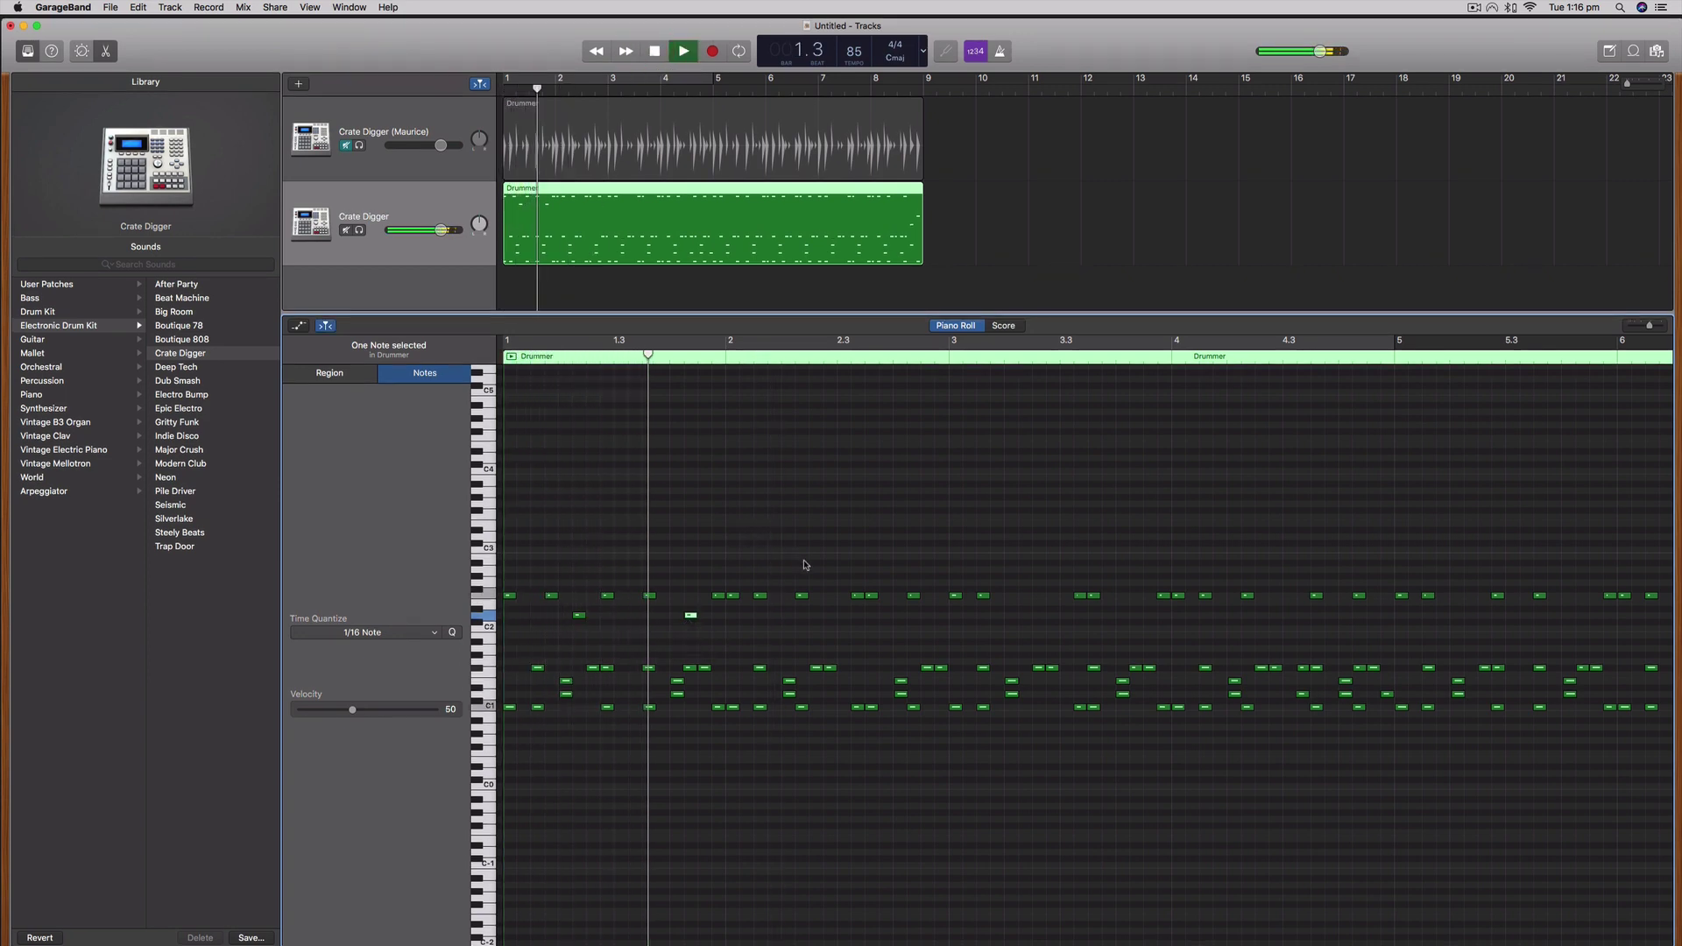
left_click(831, 619)
key("space")
left_click(711, 354)
key("space")
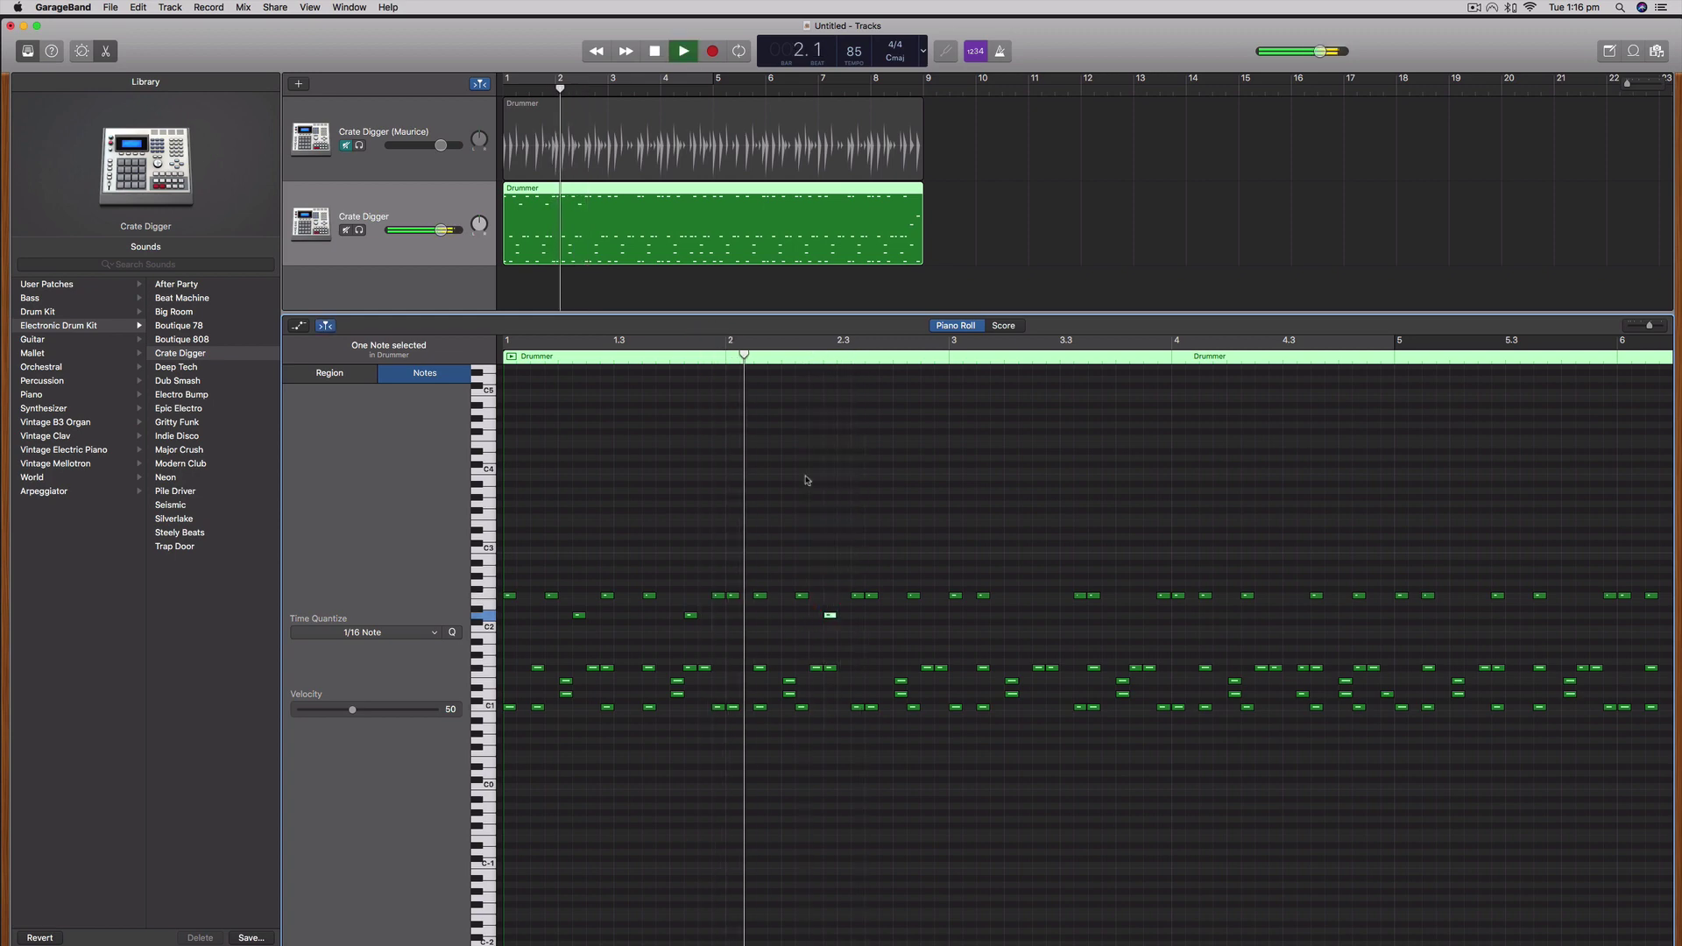
left_click(940, 619)
key("space")
Nudge the second added note slightly earlier, replay from bar 2, and zoom back out
key("space")
key("space")
left_click(636, 356)
key("space")
left_click(829, 616)
key("space")
left_click_drag(829, 618, 815, 617)
left_click(743, 356)
key("space")
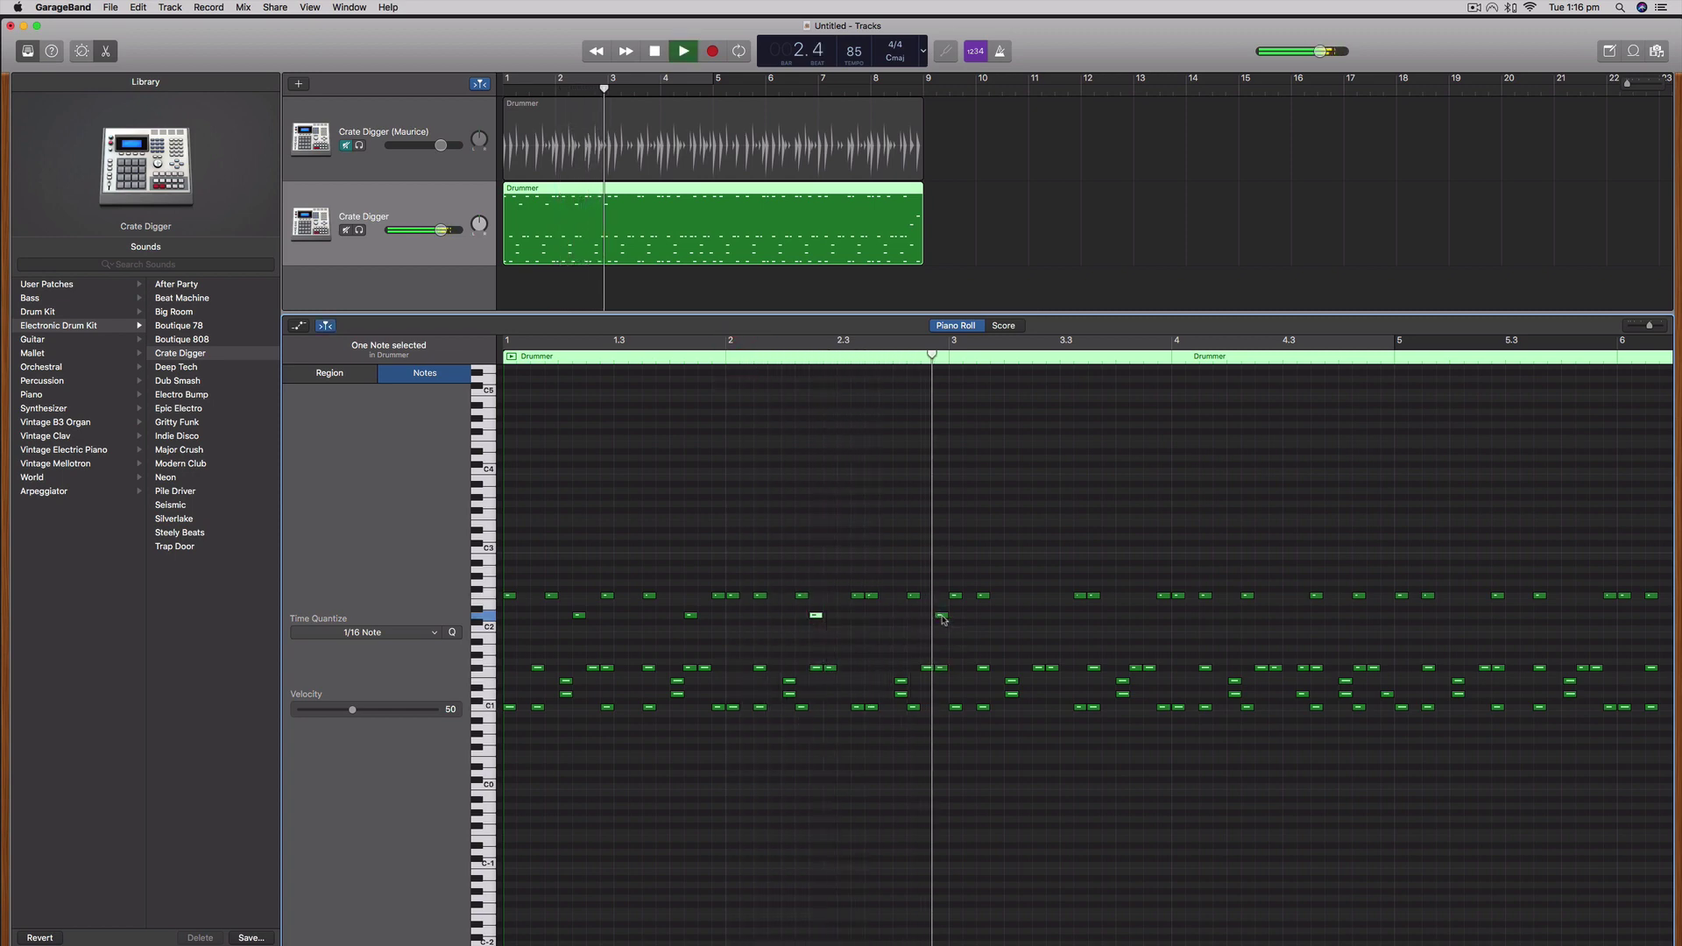
key("space")
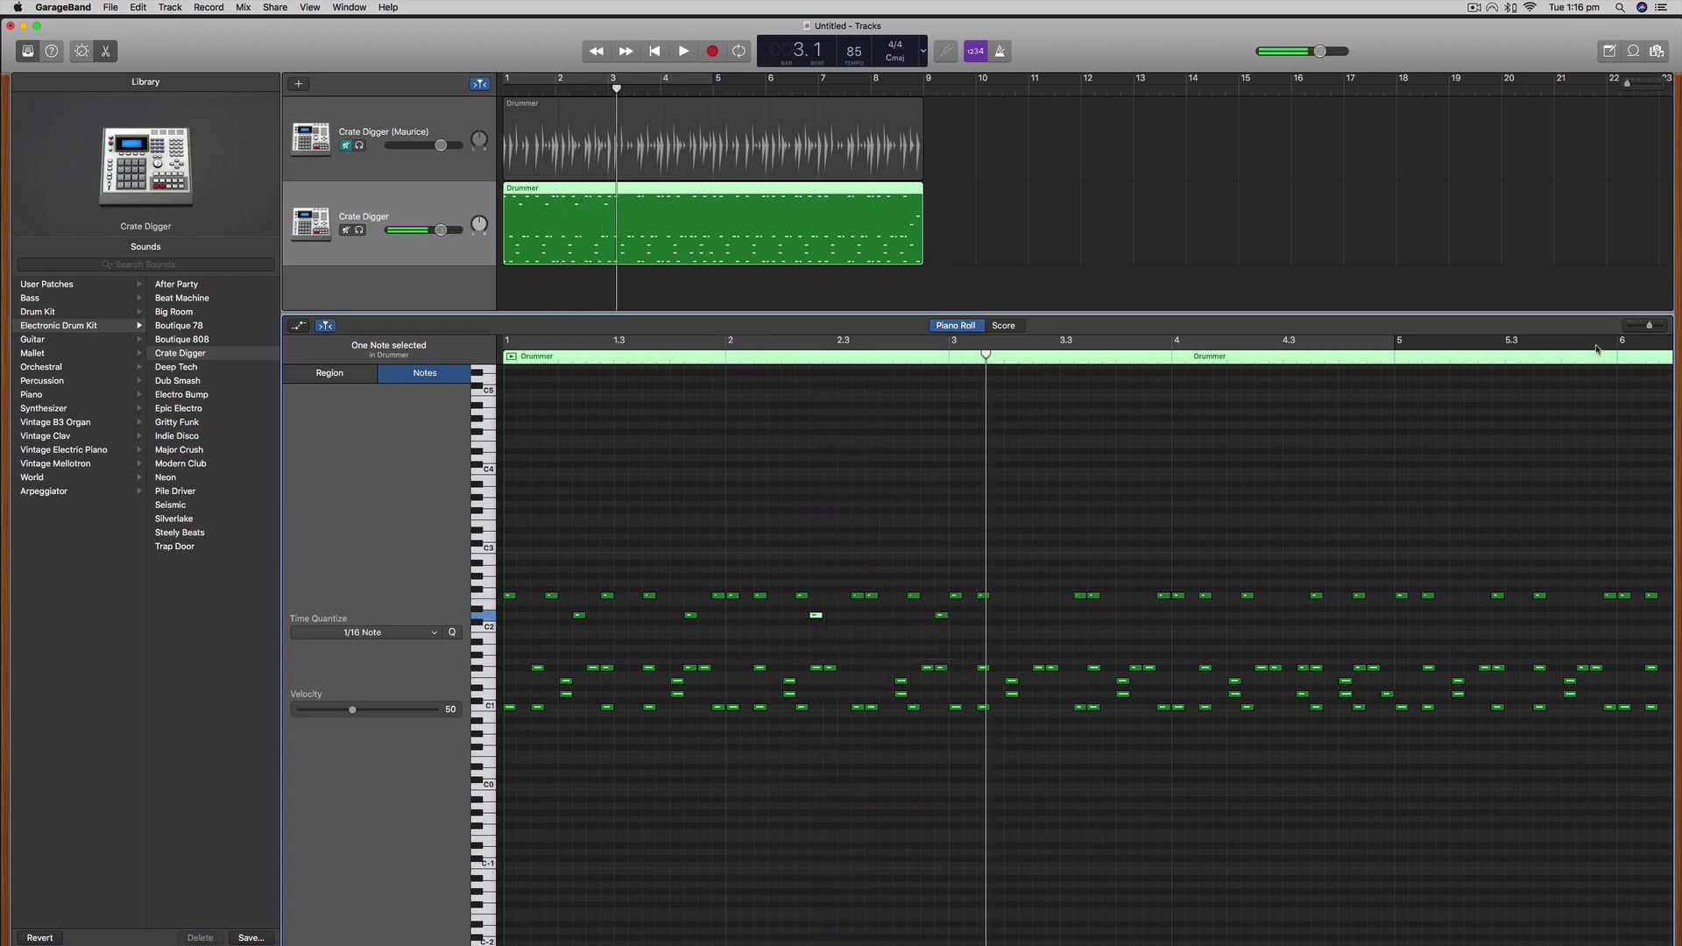
left_click_drag(1649, 325, 1644, 325)
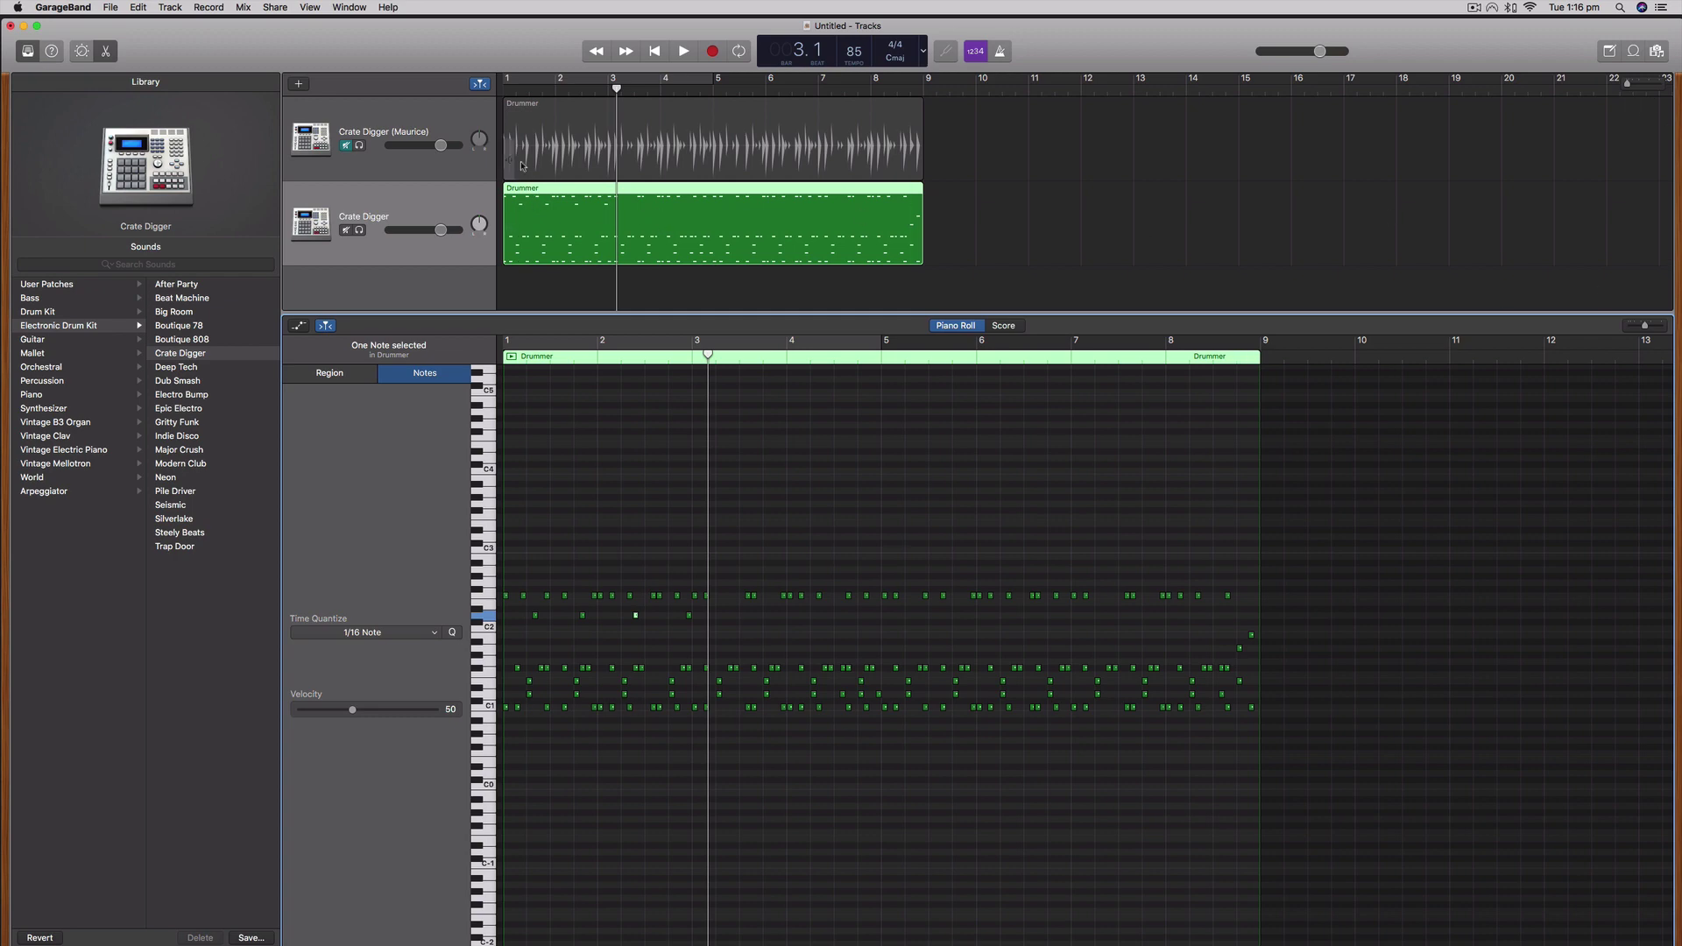
left_click(546, 111)
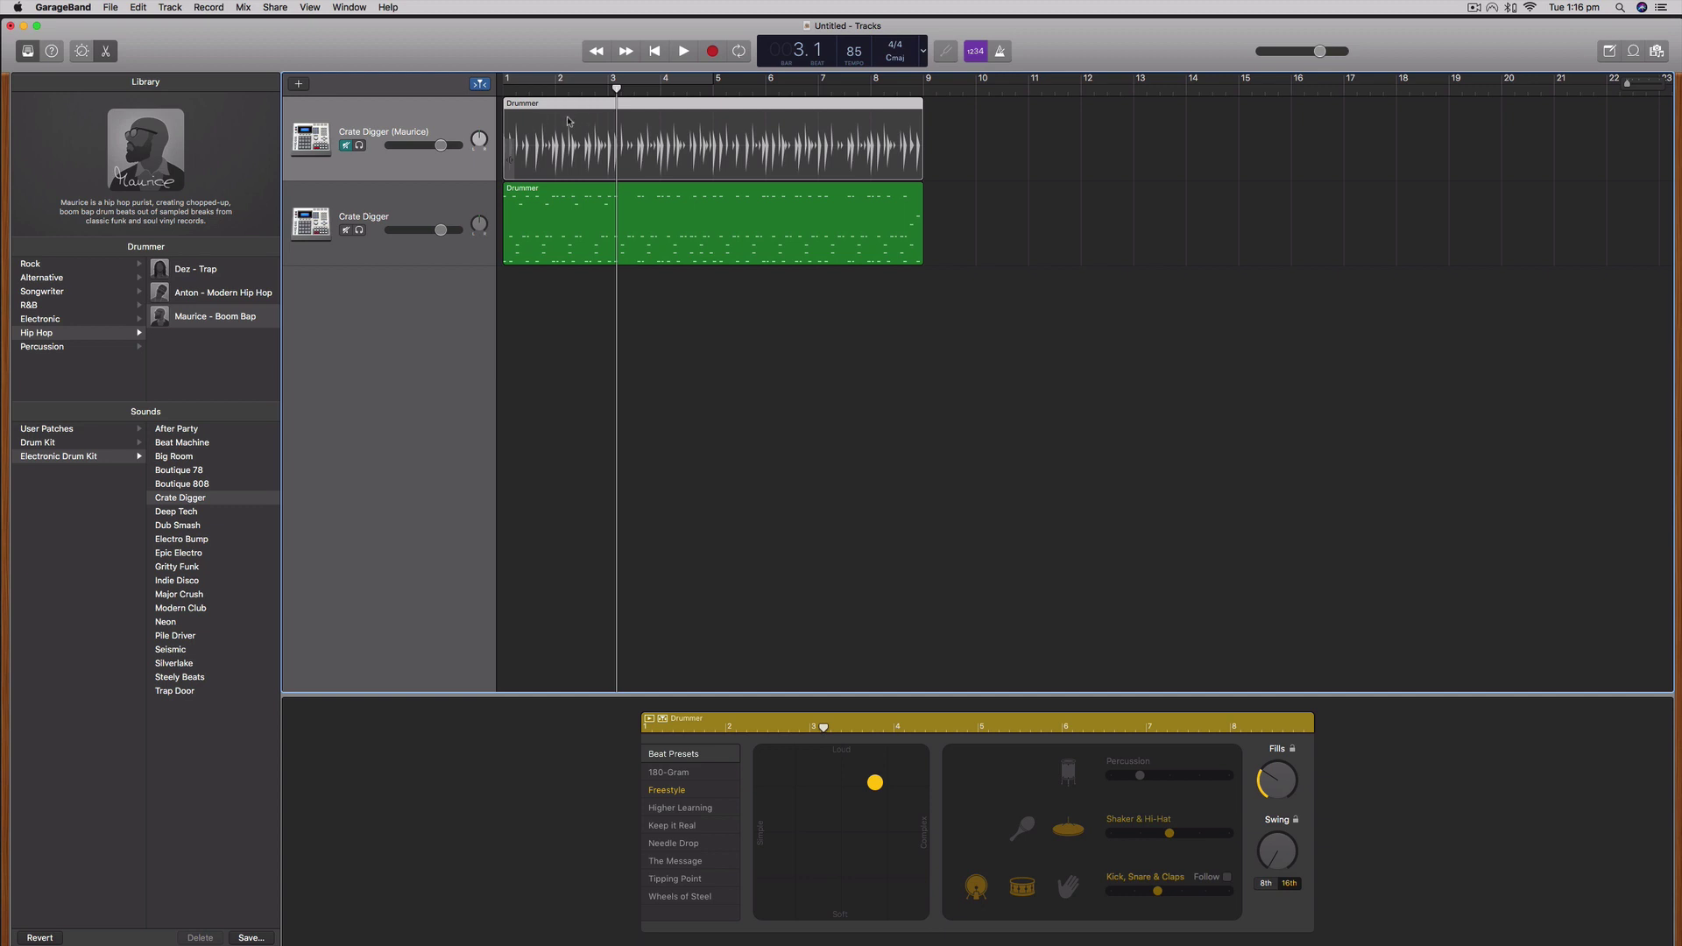
left_click(558, 198)
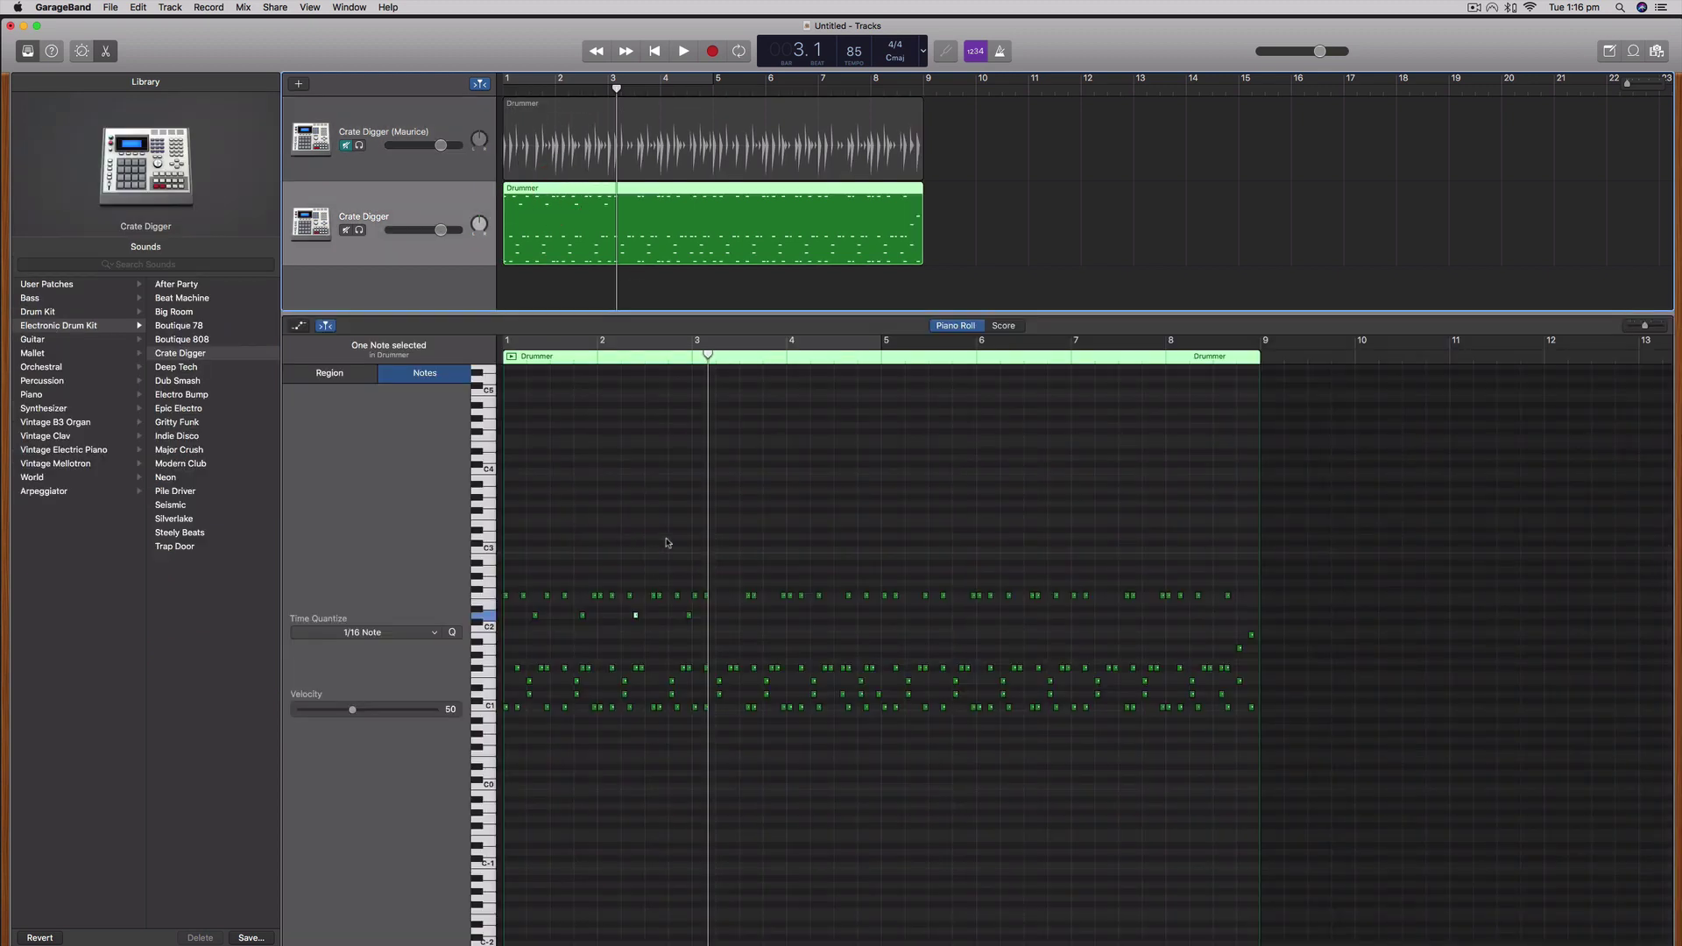